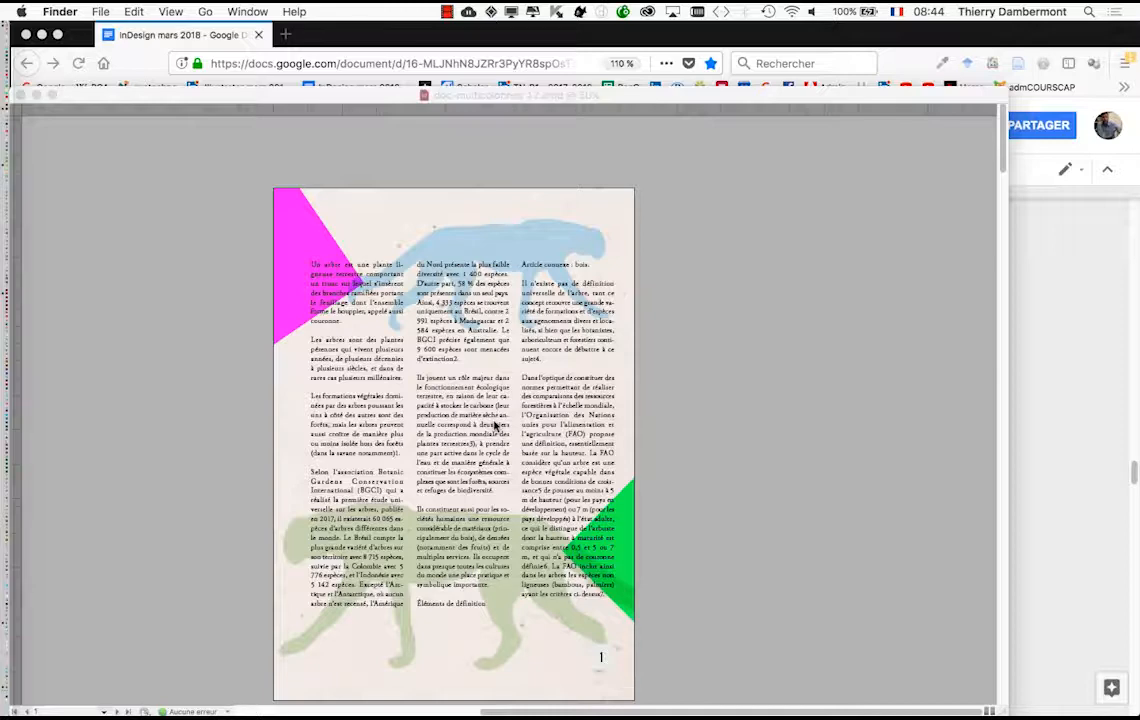
Step: Bring the InDesign document to the front and review its layout in preview, from page 1 to the spread of pages 6-7
{"action": "scroll", "coordinate": [494, 426], "scroll_direction": "down", "scroll_amount": 1}
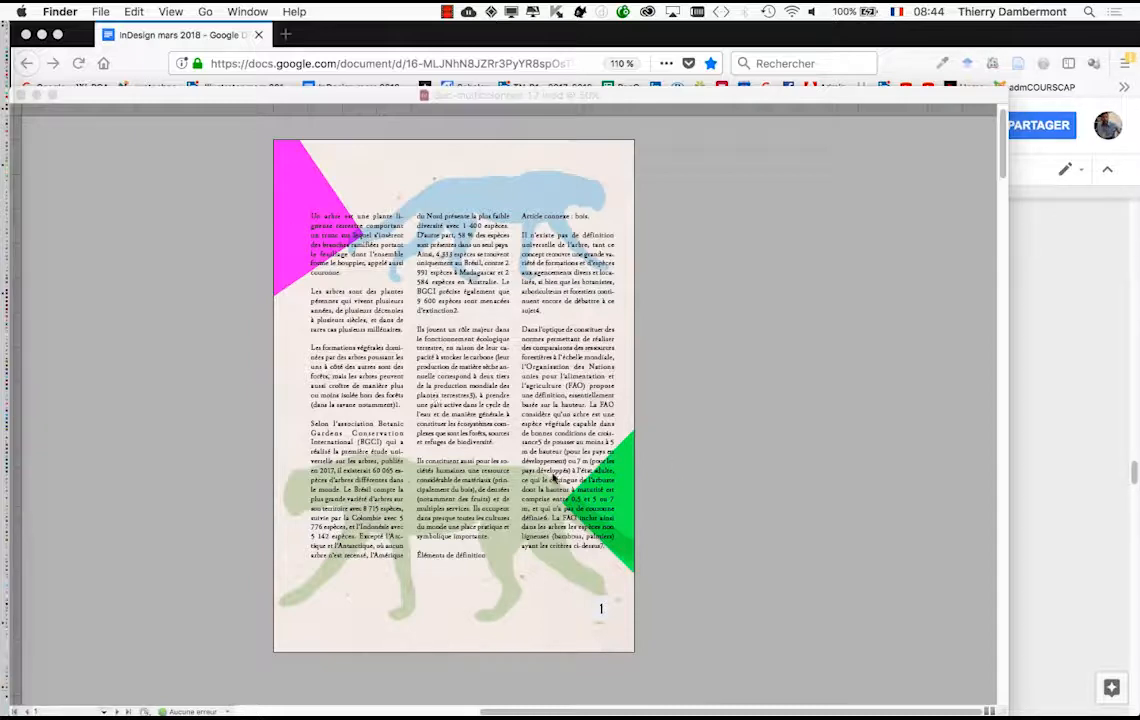
{"action": "scroll", "coordinate": [627, 505], "scroll_direction": "down", "scroll_amount": 1}
{"action": "scroll", "coordinate": [625, 505], "scroll_direction": "down", "scroll_amount": 8}
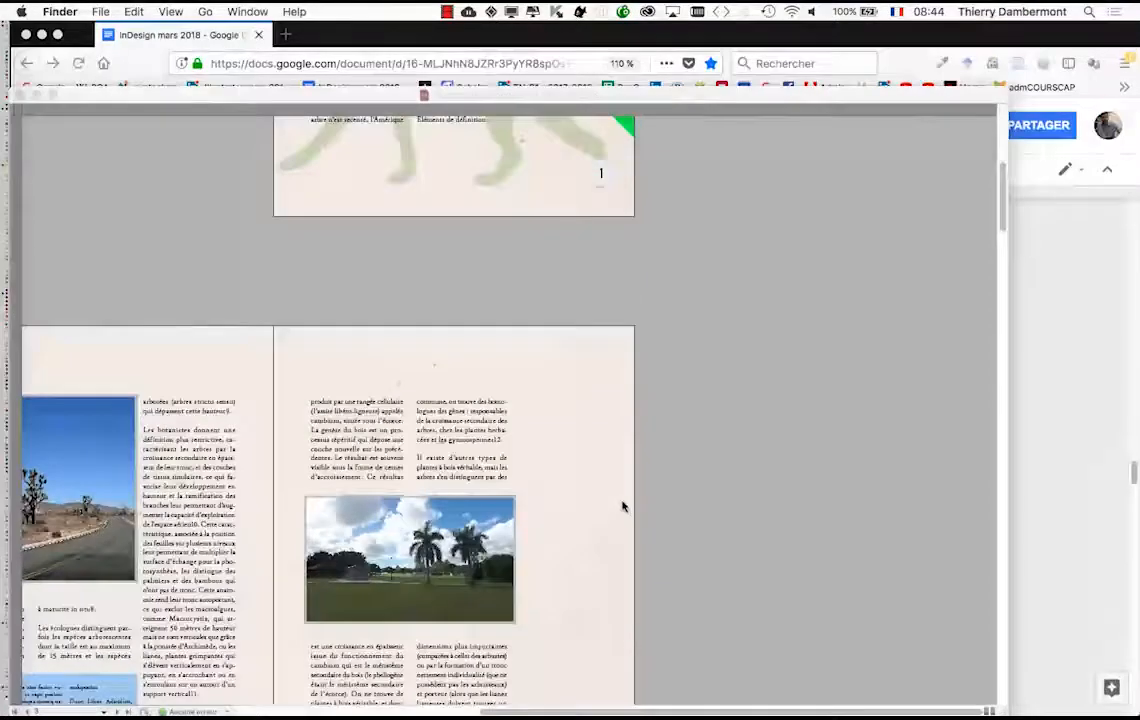
{"action": "left_click", "coordinate": [357, 520]}
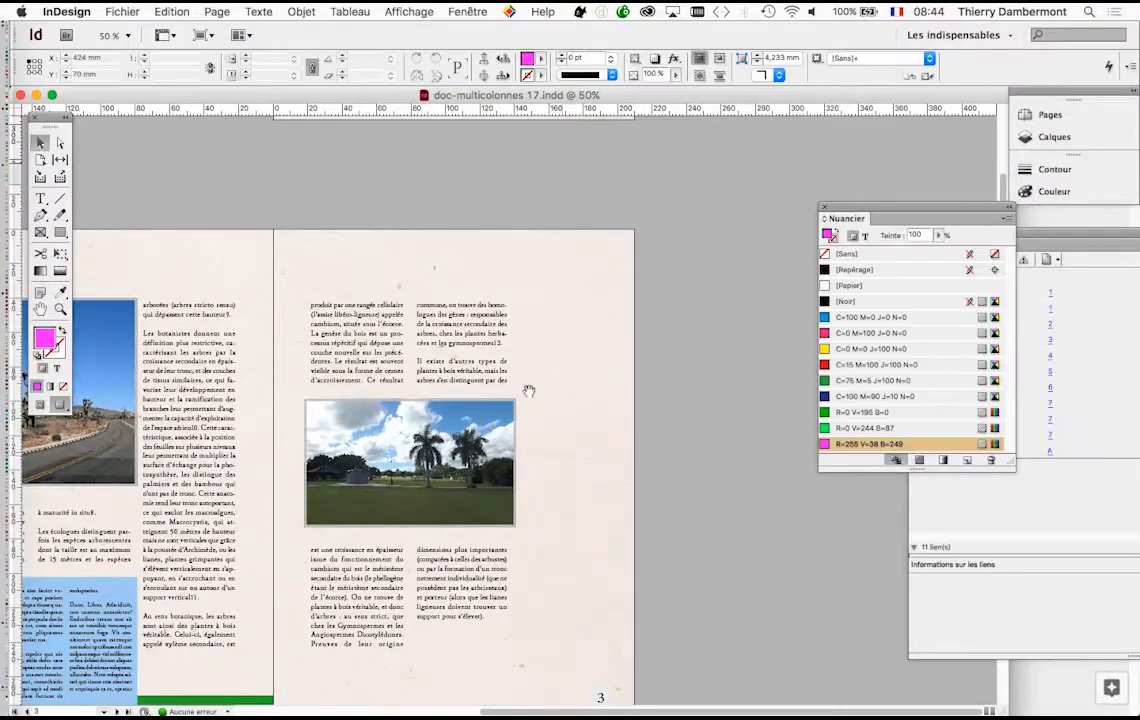
{"action": "left_click_drag", "start_coordinate": [529, 389], "coordinate": [789, 147]}
{"action": "scroll", "coordinate": [482, 376], "scroll_direction": "down", "scroll_amount": 7}
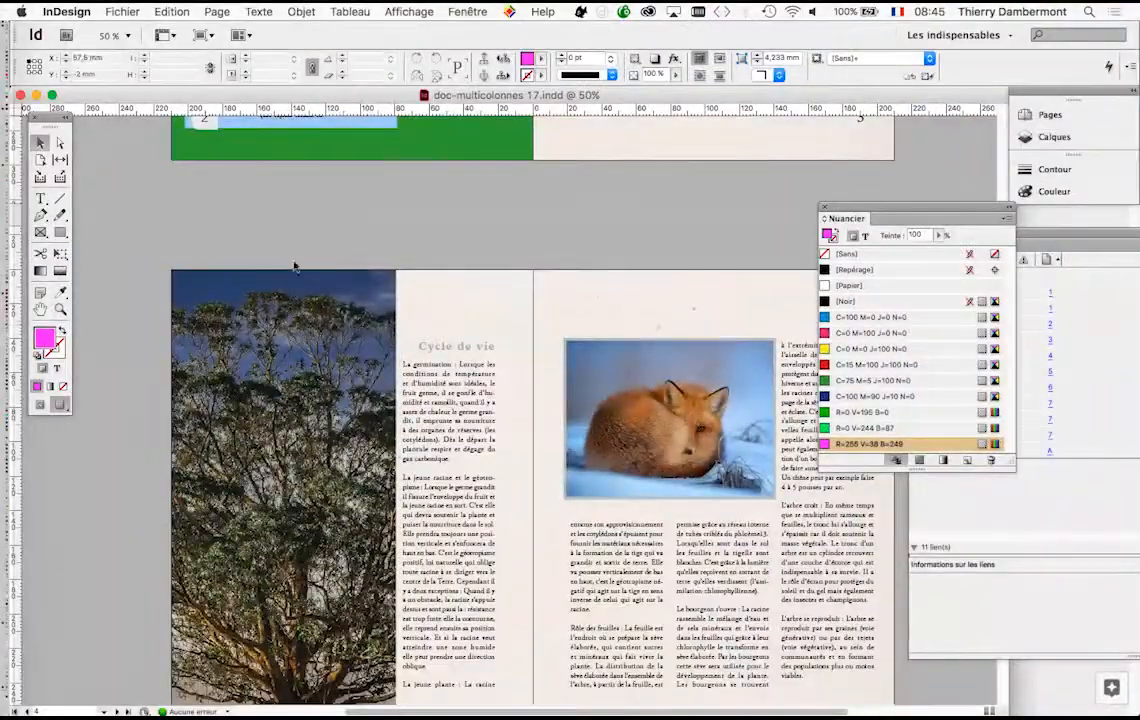
{"action": "scroll", "coordinate": [435, 418], "scroll_direction": "down", "scroll_amount": 8}
{"action": "scroll", "coordinate": [367, 338], "scroll_direction": "down", "scroll_amount": 9}
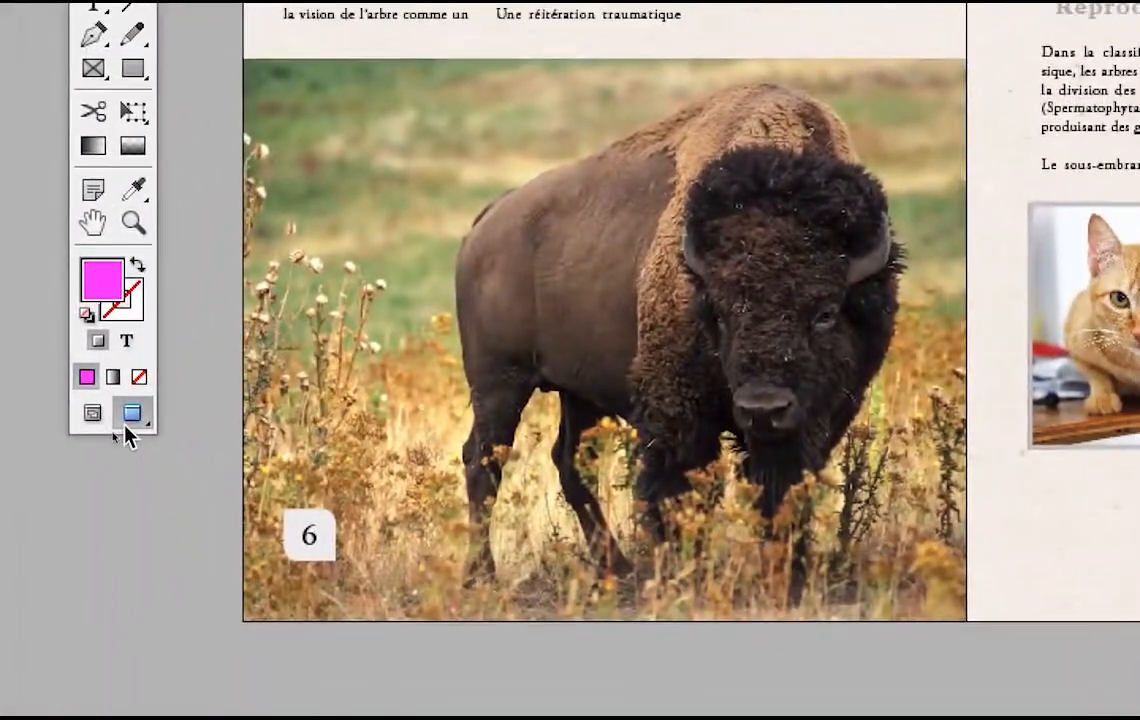
Step: Show the layout in normal display mode and examine how the images, backgrounds and coloured blocks extend beyond the page edges
{"action": "left_click", "coordinate": [92, 420]}
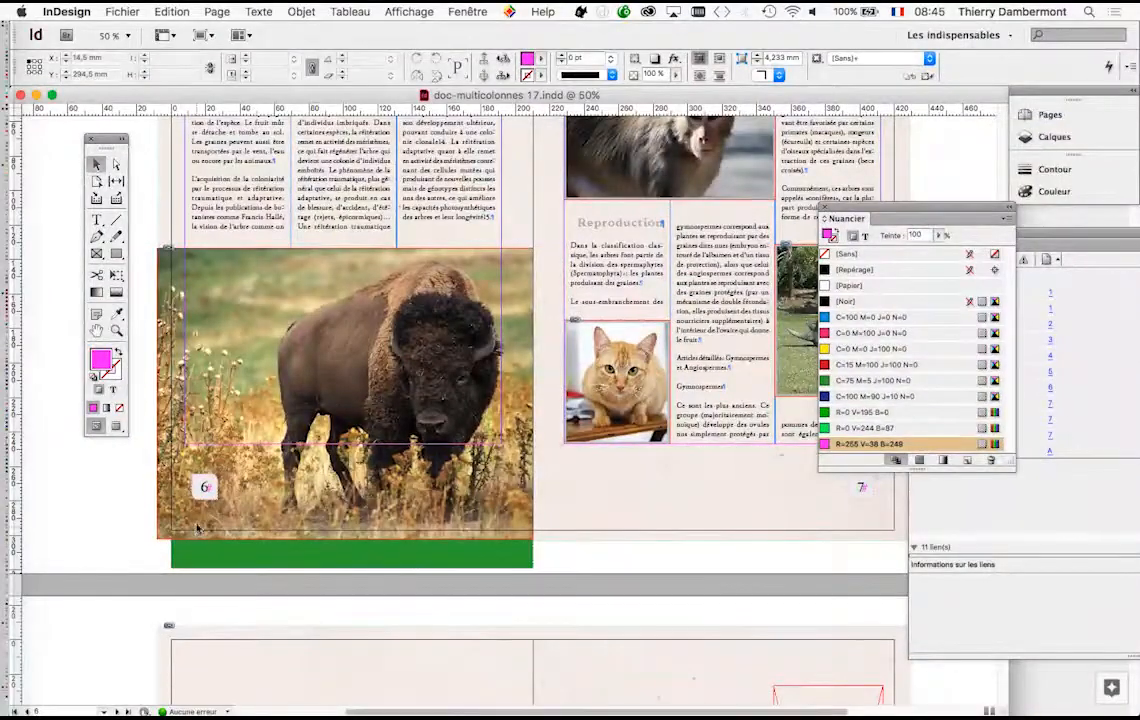
{"action": "scroll", "coordinate": [197, 529], "scroll_direction": "up", "scroll_amount": 15}
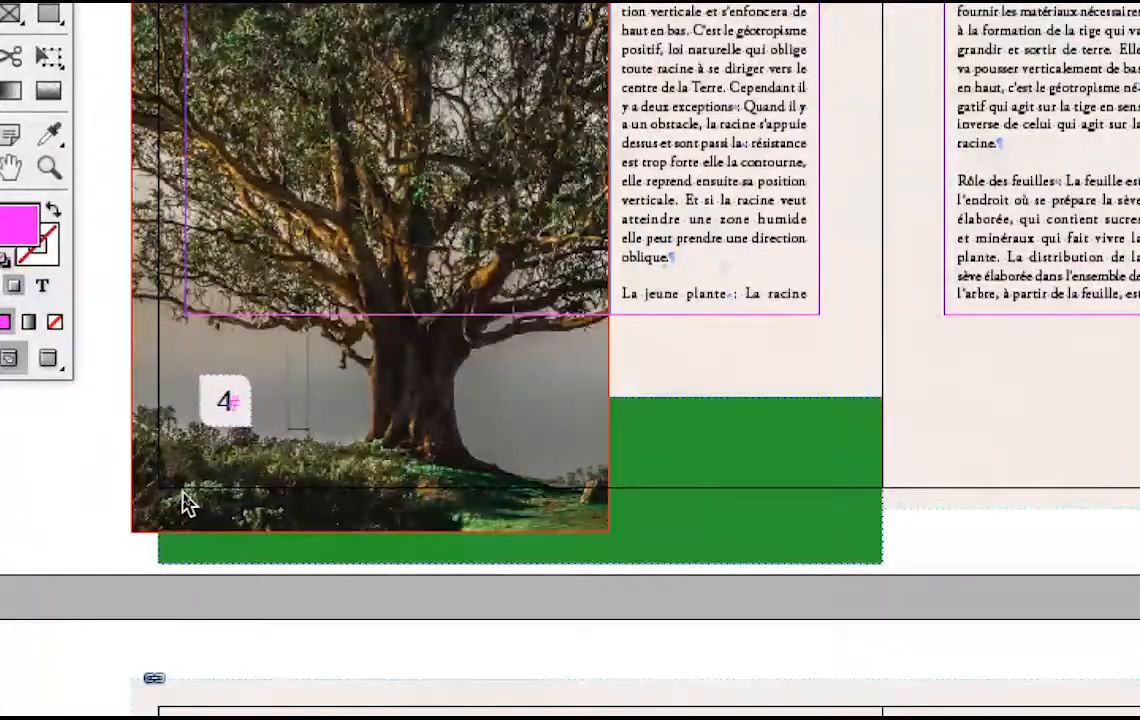
{"action": "scroll", "coordinate": [185, 502], "scroll_direction": "up", "scroll_amount": 5}
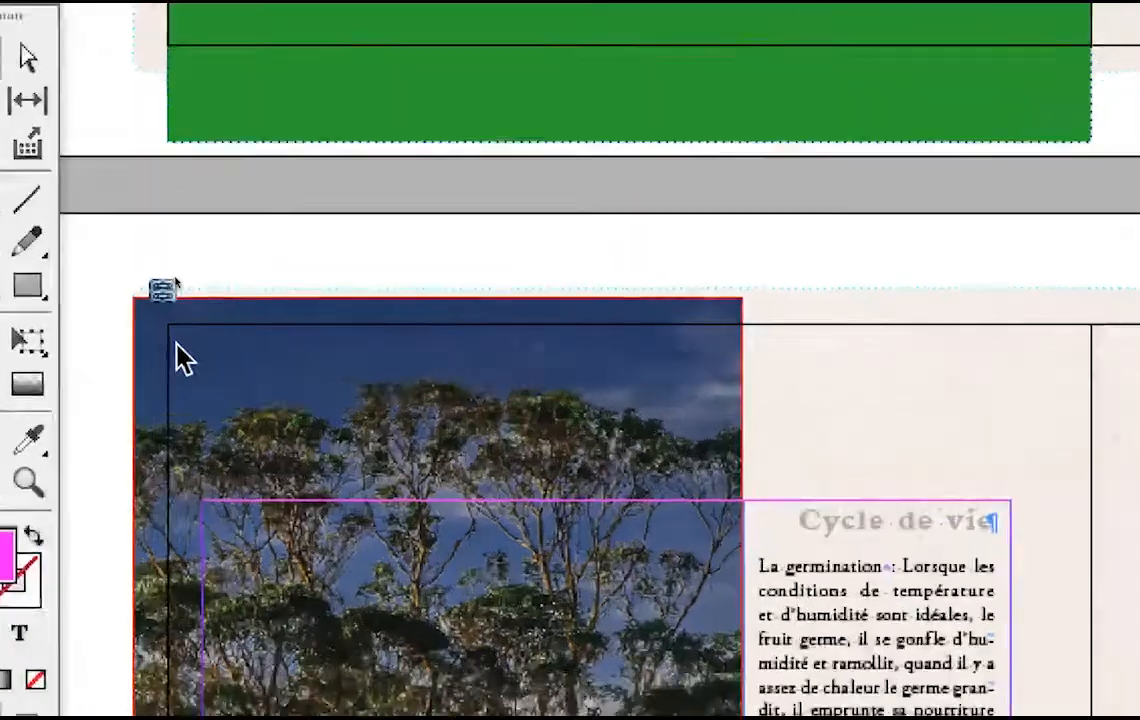
{"action": "scroll", "coordinate": [176, 282], "scroll_direction": "up", "scroll_amount": 10}
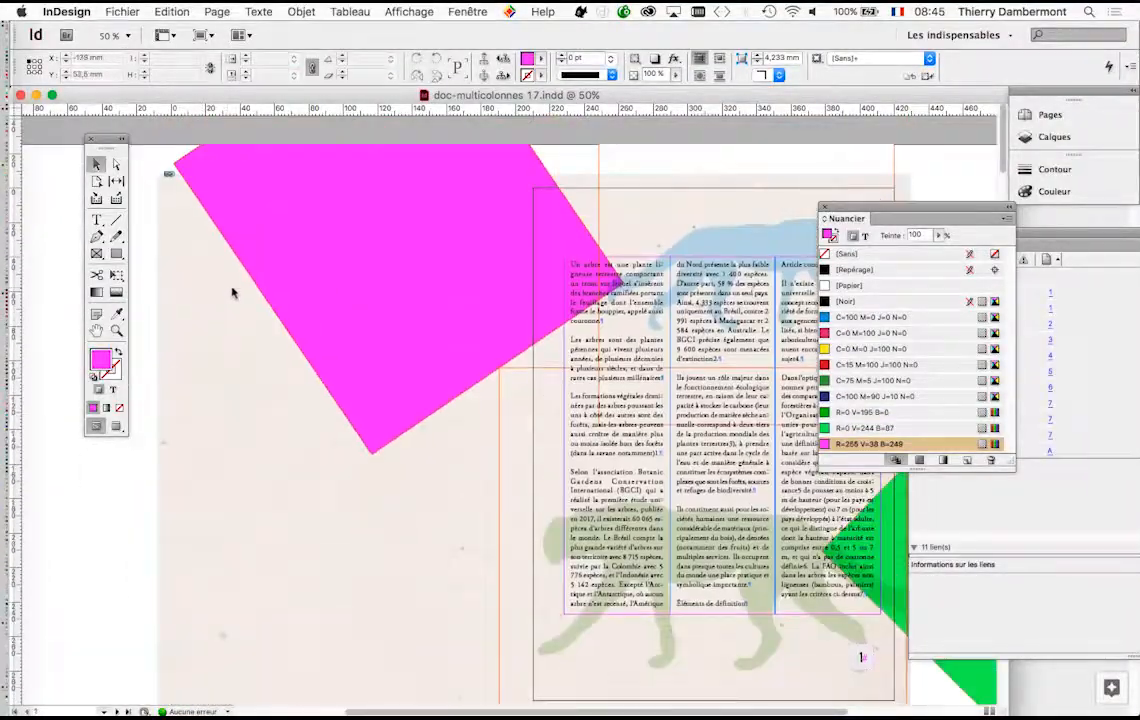
{"action": "scroll", "coordinate": [656, 457], "scroll_direction": "right", "scroll_amount": 5}
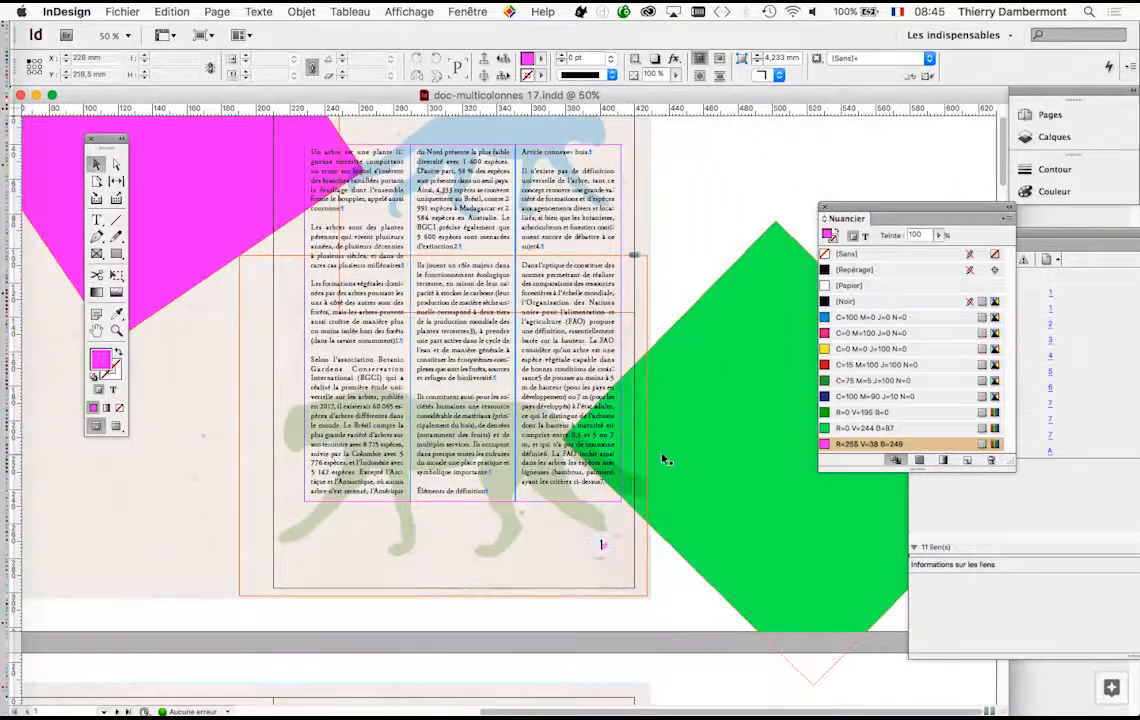
{"action": "left_click", "coordinate": [443, 425]}
{"action": "left_click_drag", "start_coordinate": [506, 455], "coordinate": [436, 420]}
{"action": "scroll", "coordinate": [438, 421], "scroll_direction": "up", "scroll_amount": 10}
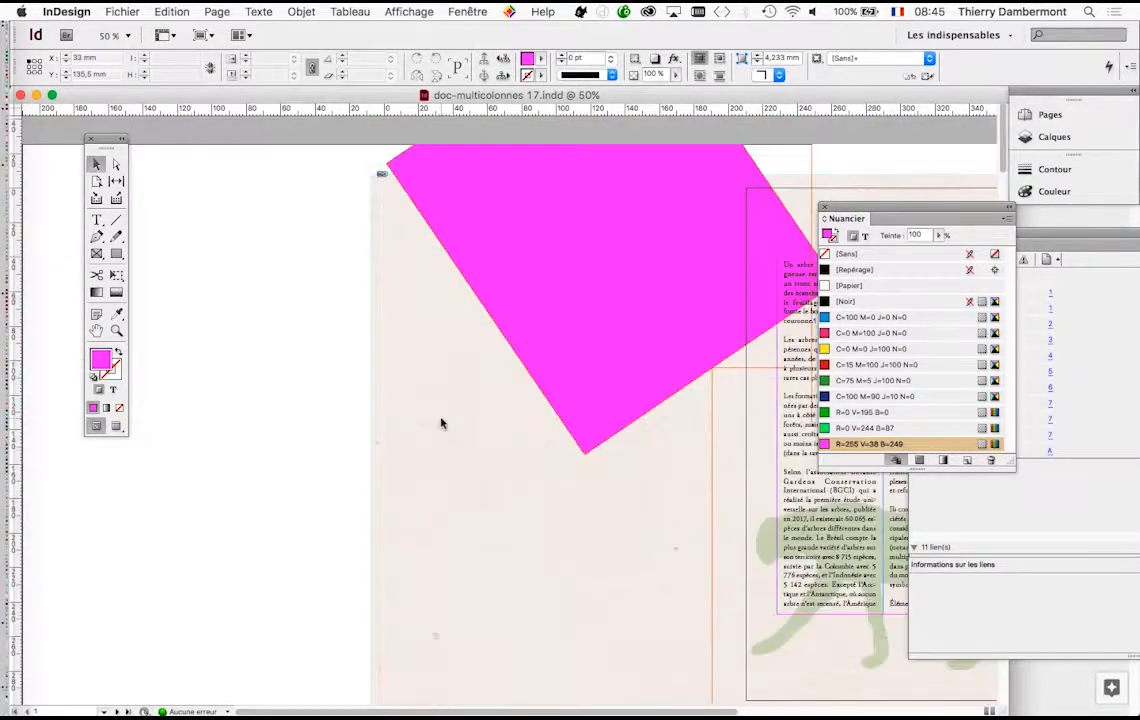
{"action": "scroll", "coordinate": [441, 423], "scroll_direction": "down", "scroll_amount": 15}
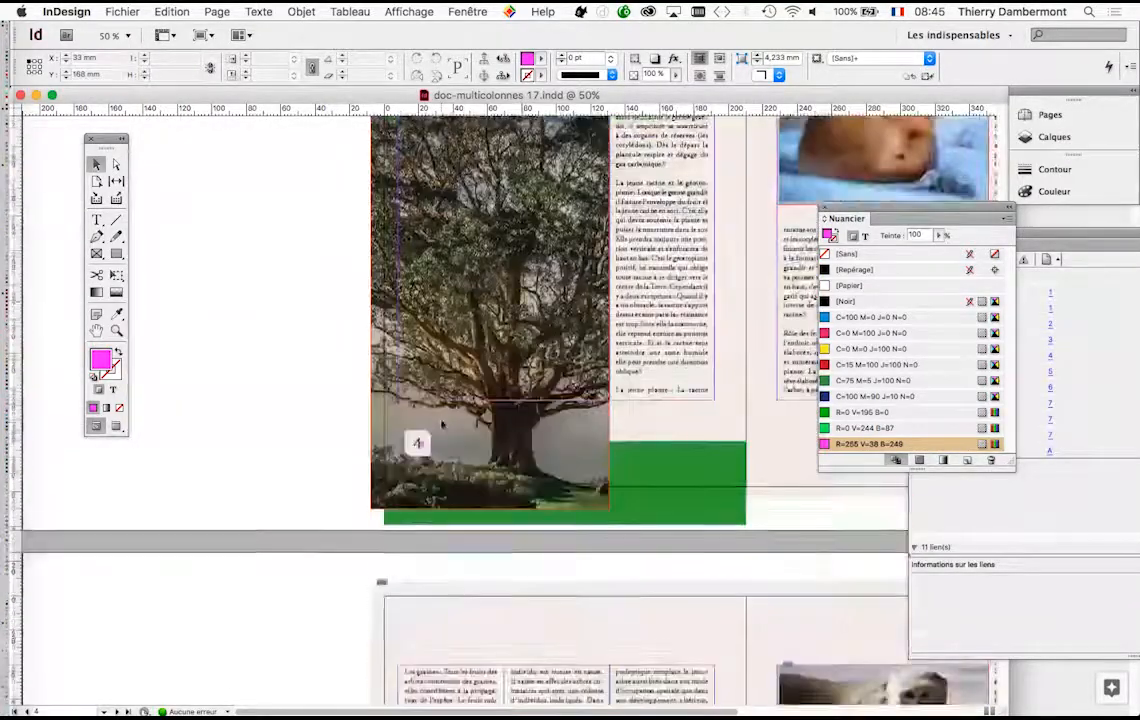
{"action": "scroll", "coordinate": [443, 424], "scroll_direction": "down", "scroll_amount": 2}
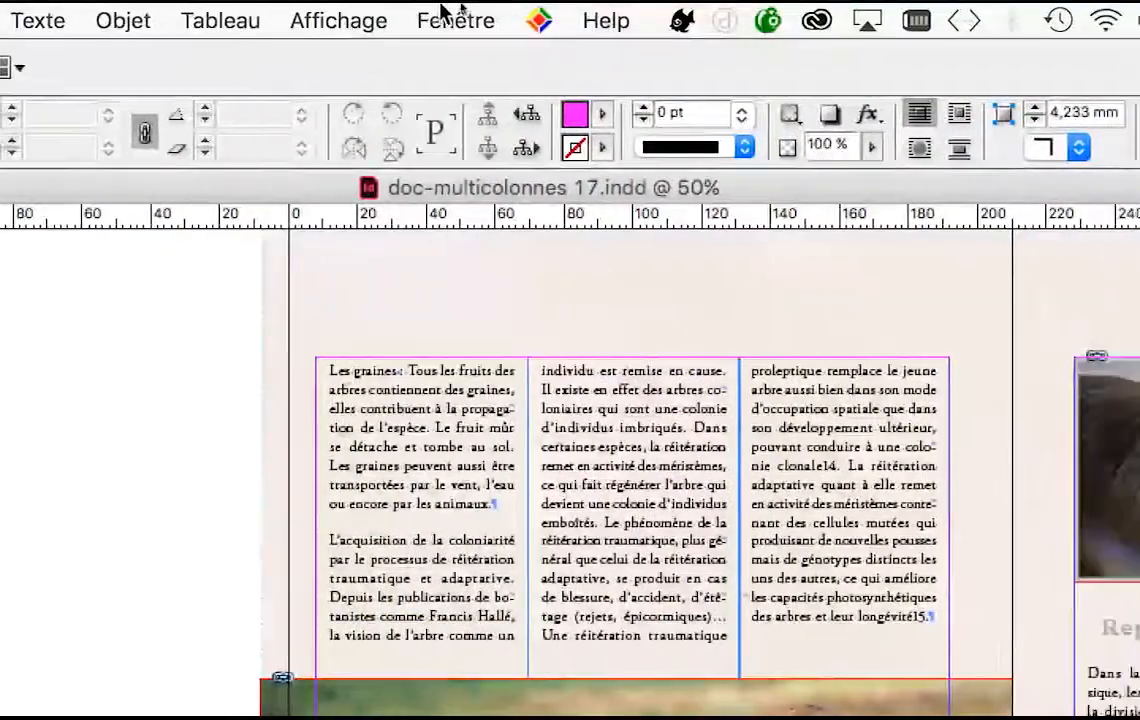
Step: Show the layers as a floating panel beside page 6 and unlock all of them
{"action": "left_click", "coordinate": [453, 18]}
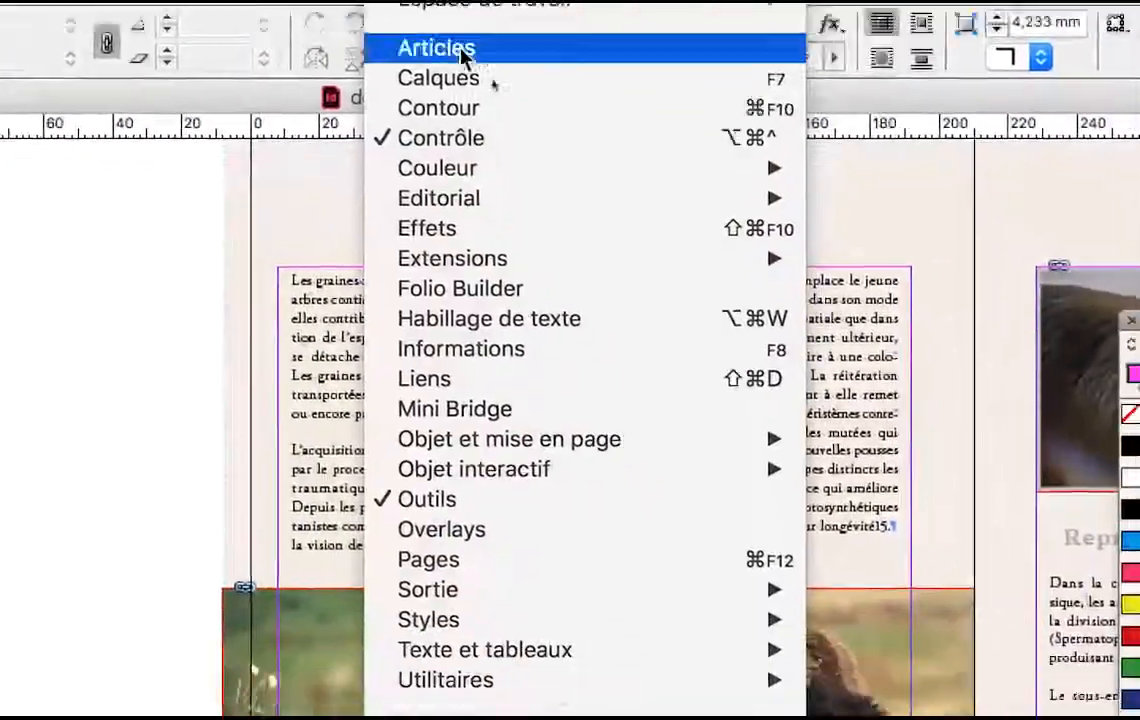
{"action": "left_click", "coordinate": [466, 32]}
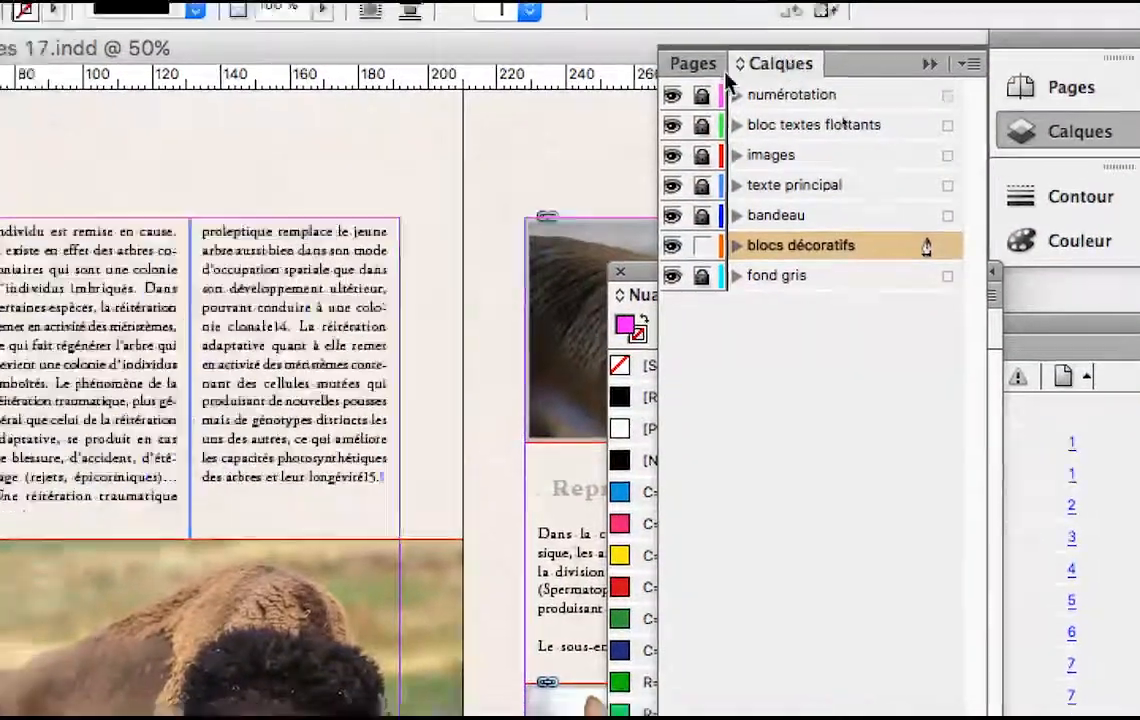
{"action": "left_click_drag", "start_coordinate": [734, 80], "coordinate": [285, 312]}
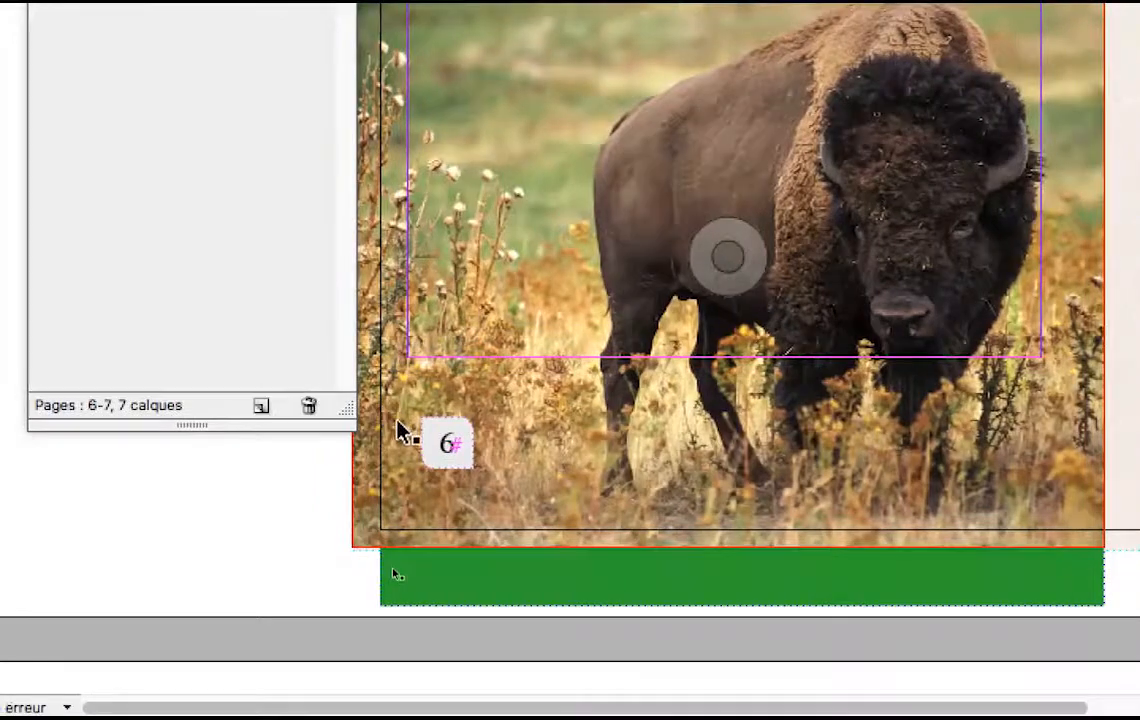
Step: Resize the bison photo's frame on page 6 so its lower-left corner sits exactly on the page corner
{"action": "left_click", "coordinate": [398, 430]}
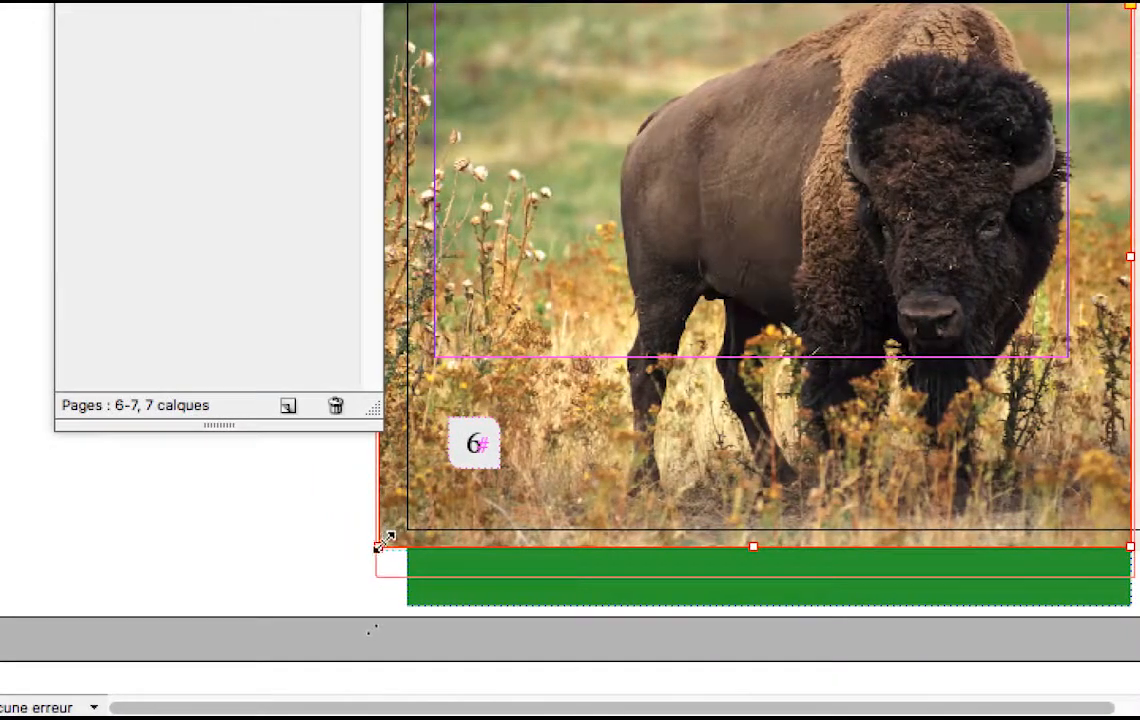
{"action": "left_click_drag", "start_coordinate": [354, 546], "coordinate": [399, 533]}
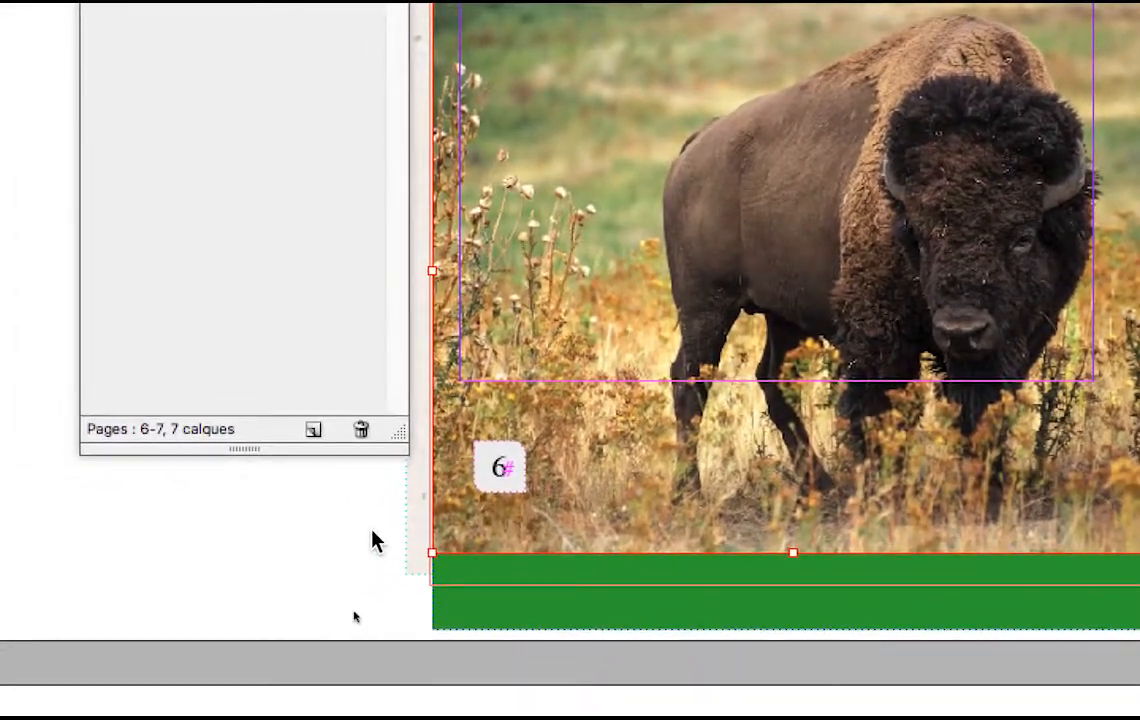
{"action": "left_click", "coordinate": [300, 551]}
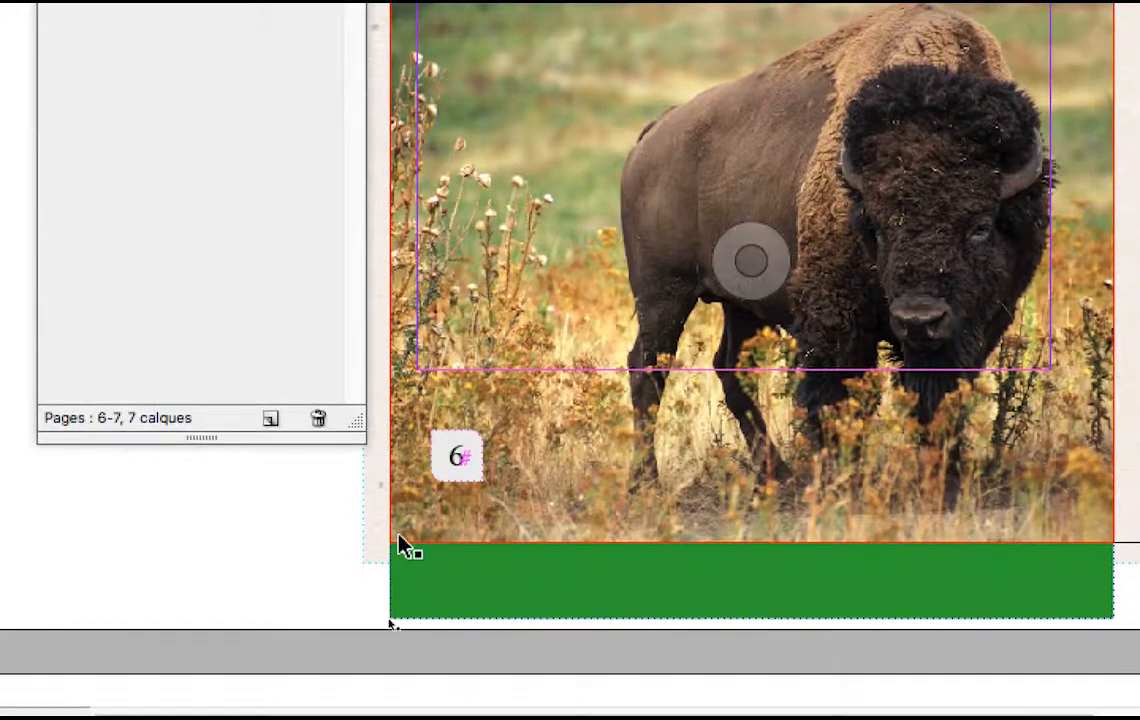
Step: Extend the bison photo's frame past the lower-left page corner, about 9.5 mm beyond the left page edge
{"action": "left_click", "coordinate": [399, 537]}
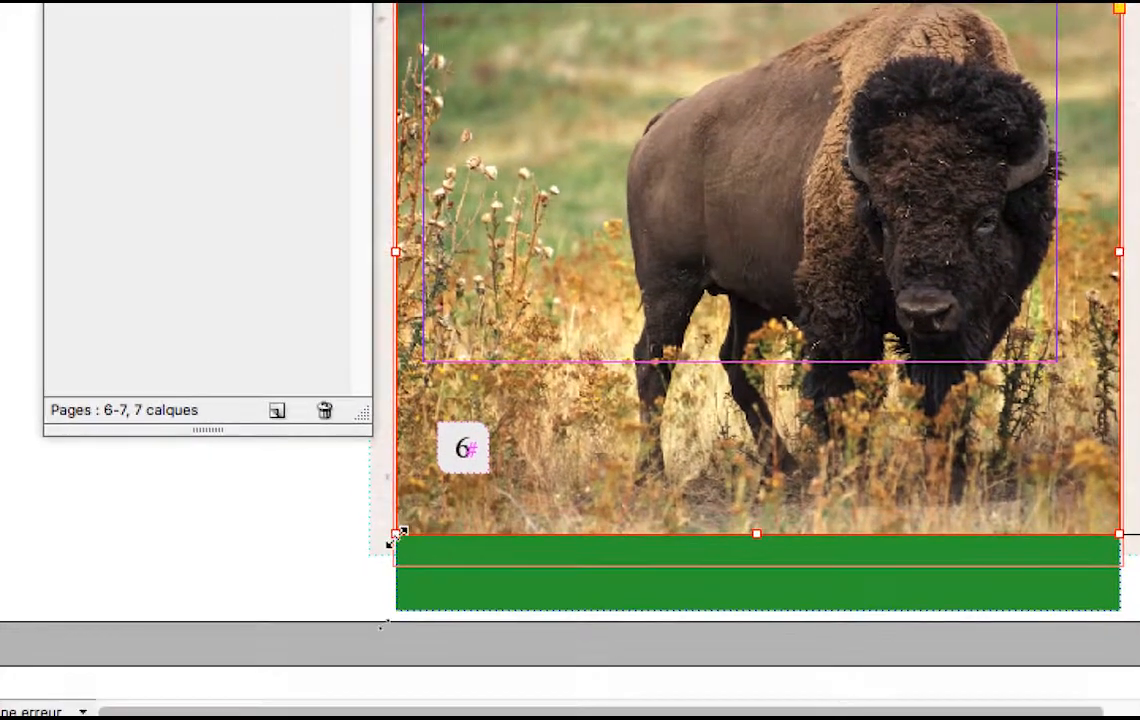
{"action": "left_click_drag", "start_coordinate": [396, 536], "coordinate": [377, 555]}
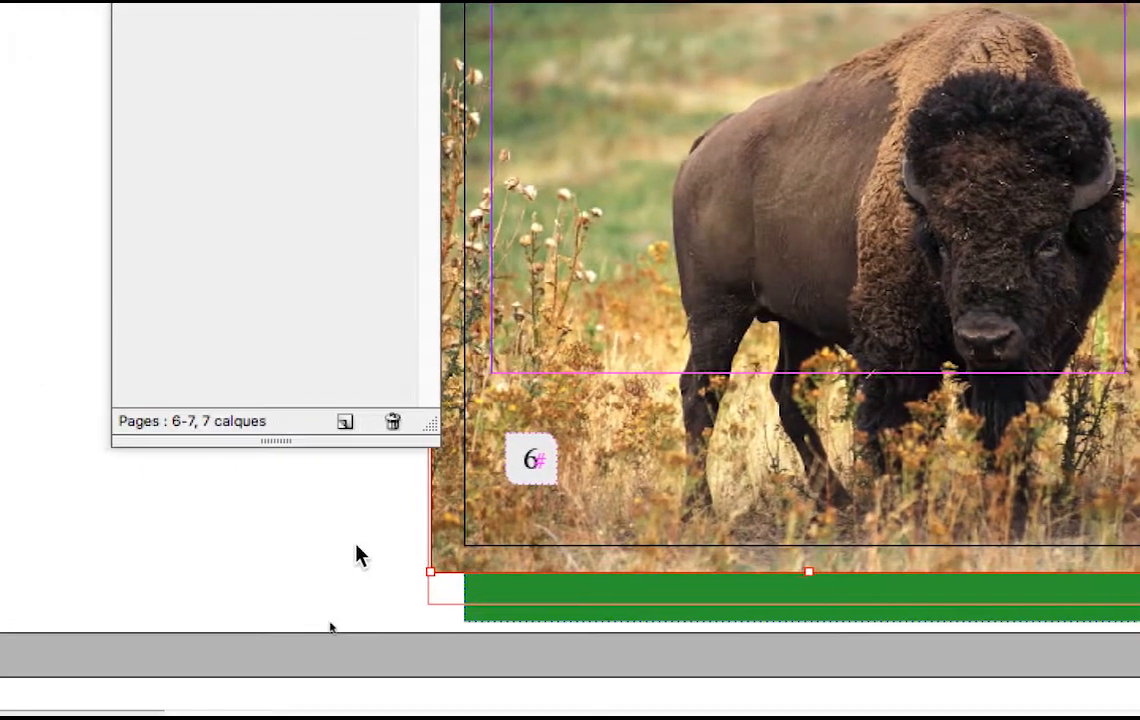
{"action": "left_click", "coordinate": [296, 531]}
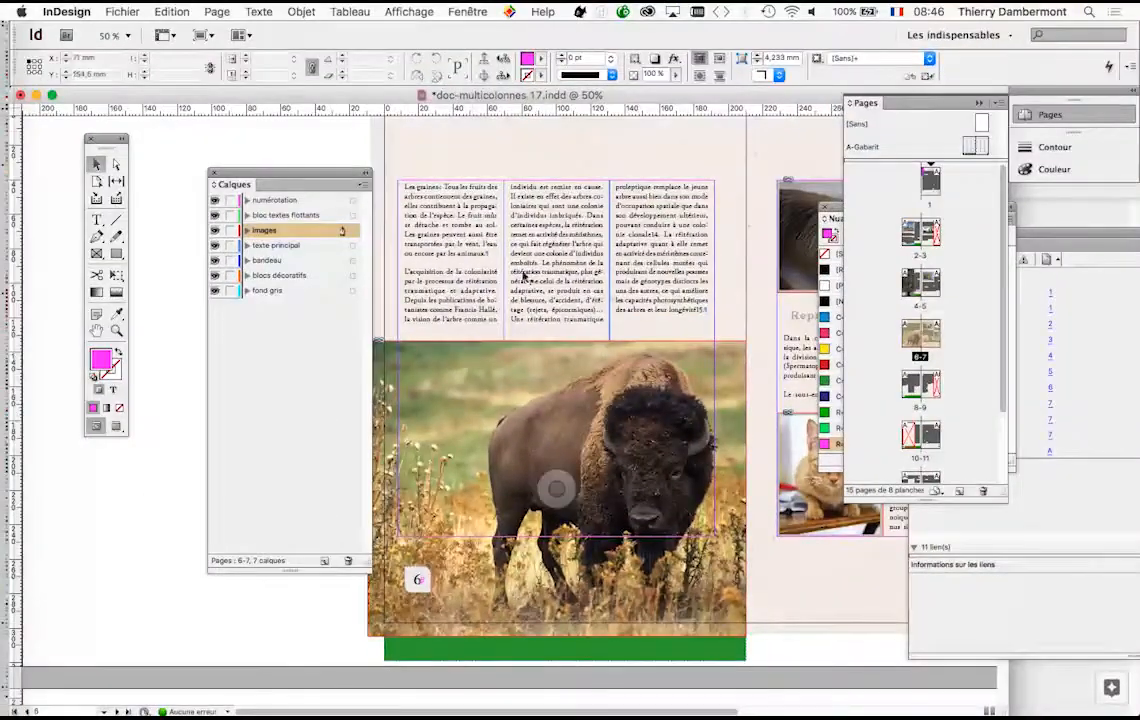
Step: Try removing the text wrap from the bison photo on page 6, and undo that change
{"action": "left_click_drag", "start_coordinate": [289, 172], "coordinate": [180, 523]}
{"action": "left_click", "coordinate": [495, 435]}
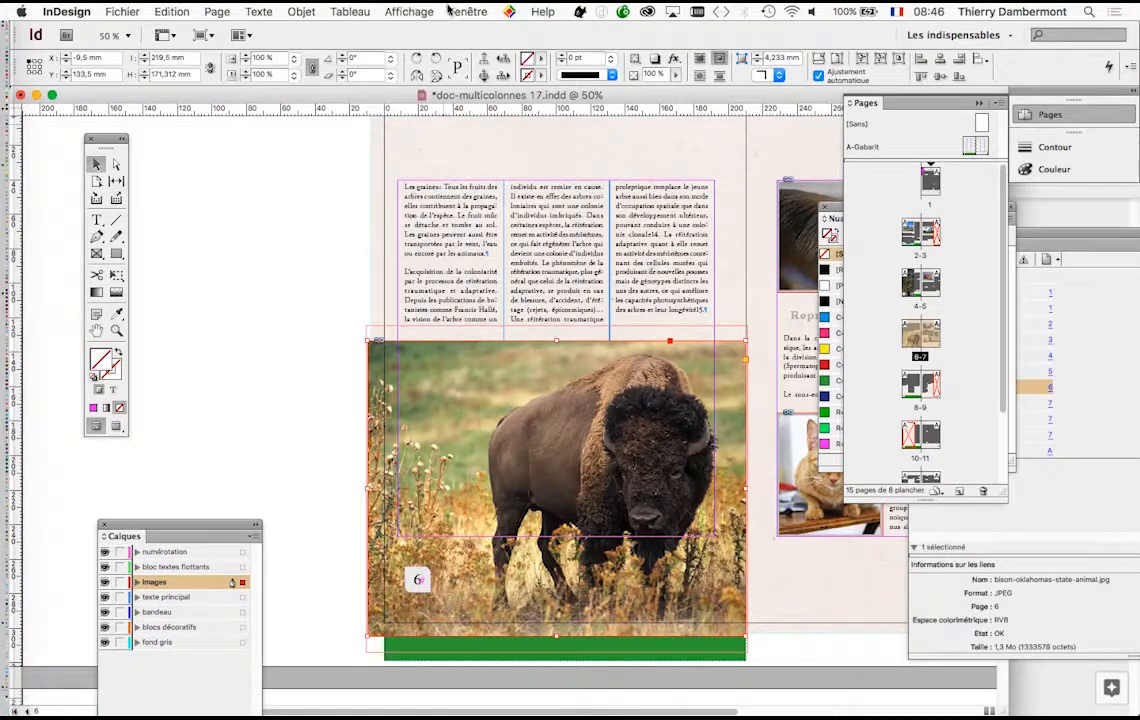
{"action": "left_click", "coordinate": [467, 11]}
{"action": "left_click", "coordinate": [503, 205]}
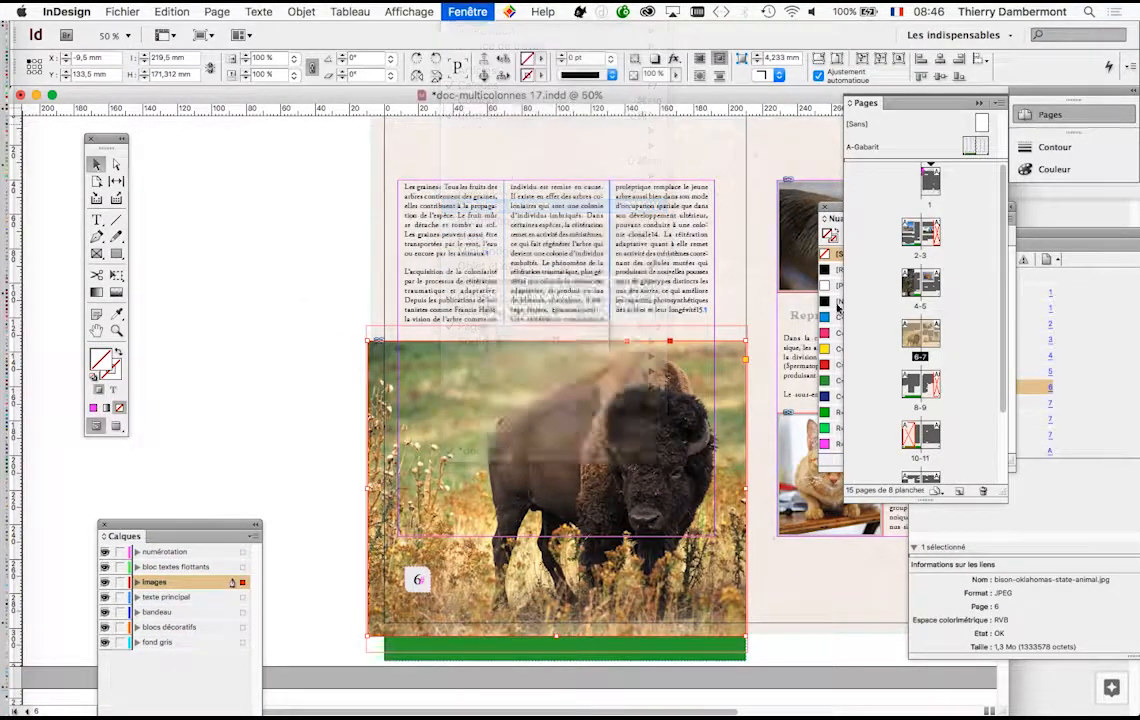
{"action": "left_click", "coordinate": [501, 315]}
{"action": "left_click", "coordinate": [493, 285]}
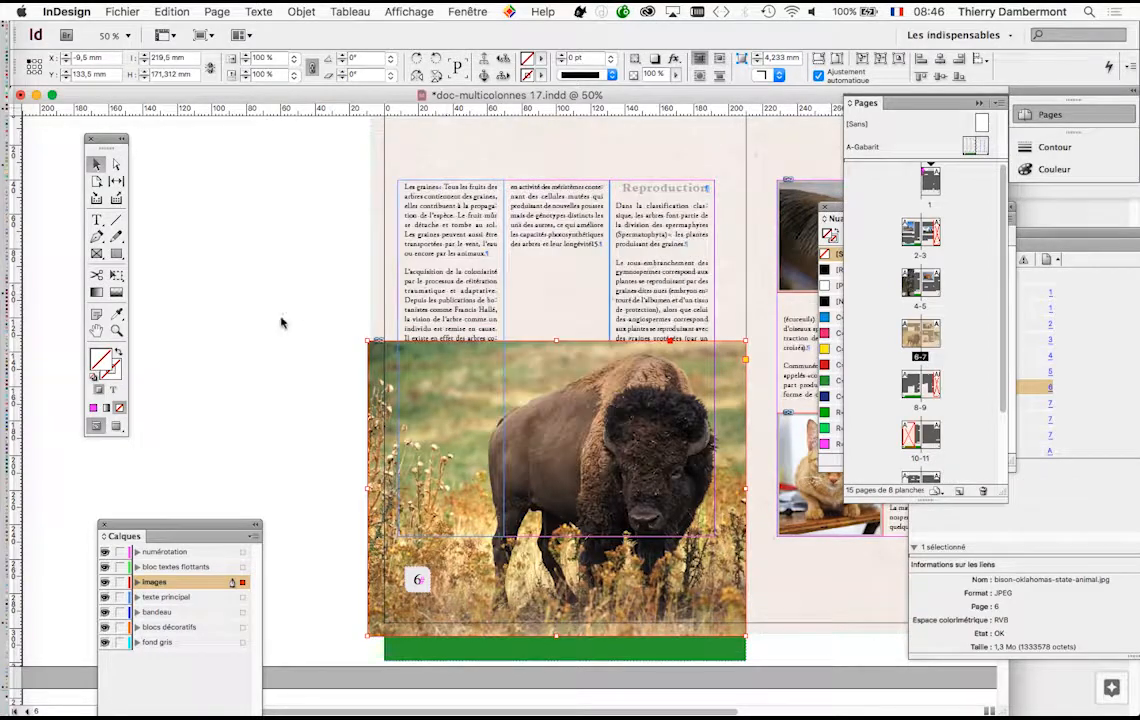
{"action": "left_click", "coordinate": [251, 413]}
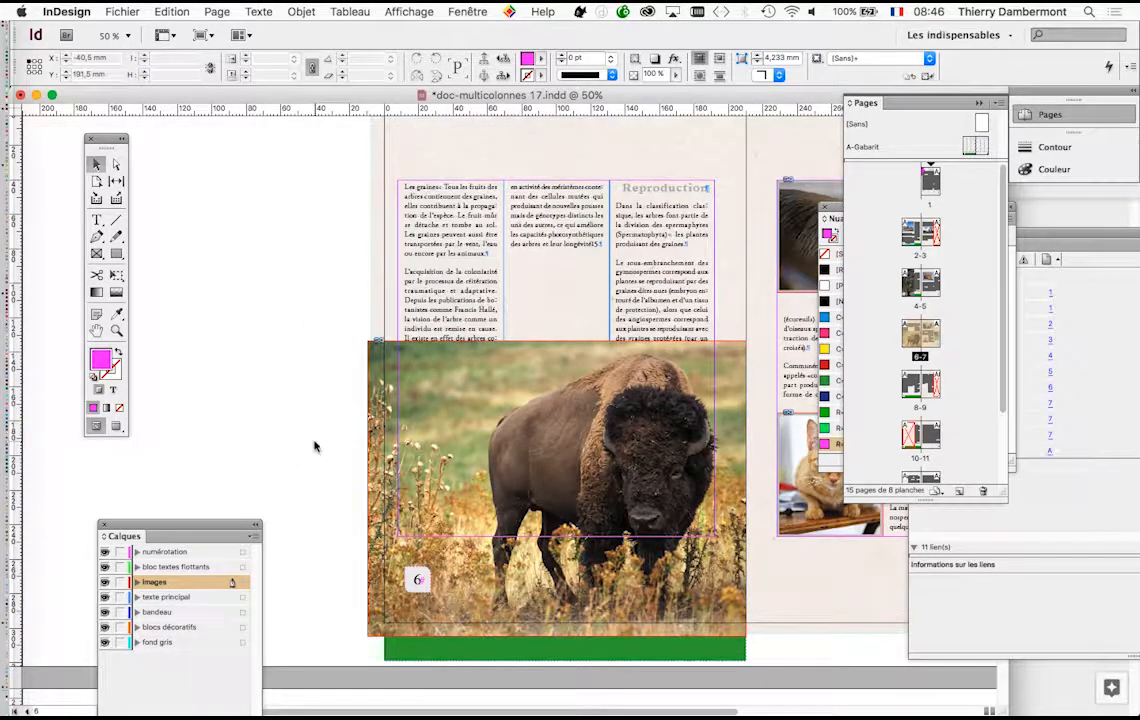
{"action": "key", "text": "super+z"}
{"action": "left_click", "coordinate": [321, 369]}
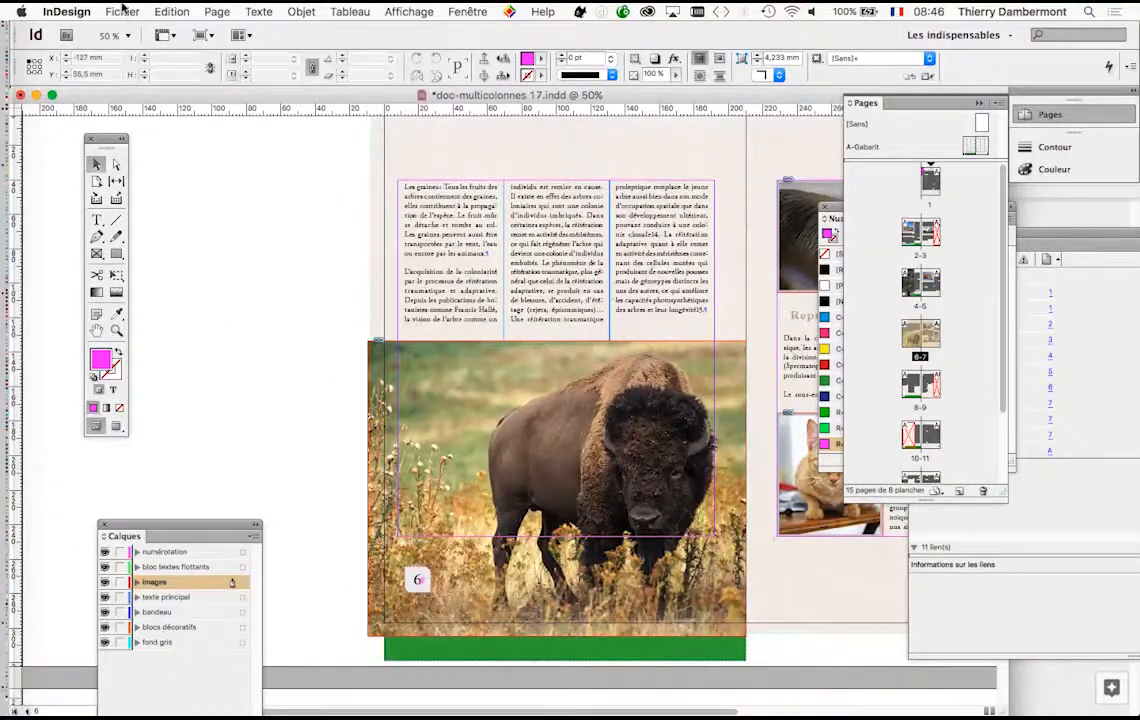
Step: Open the document setup and reveal its additional bleed and slug options
{"action": "left_click", "coordinate": [122, 10]}
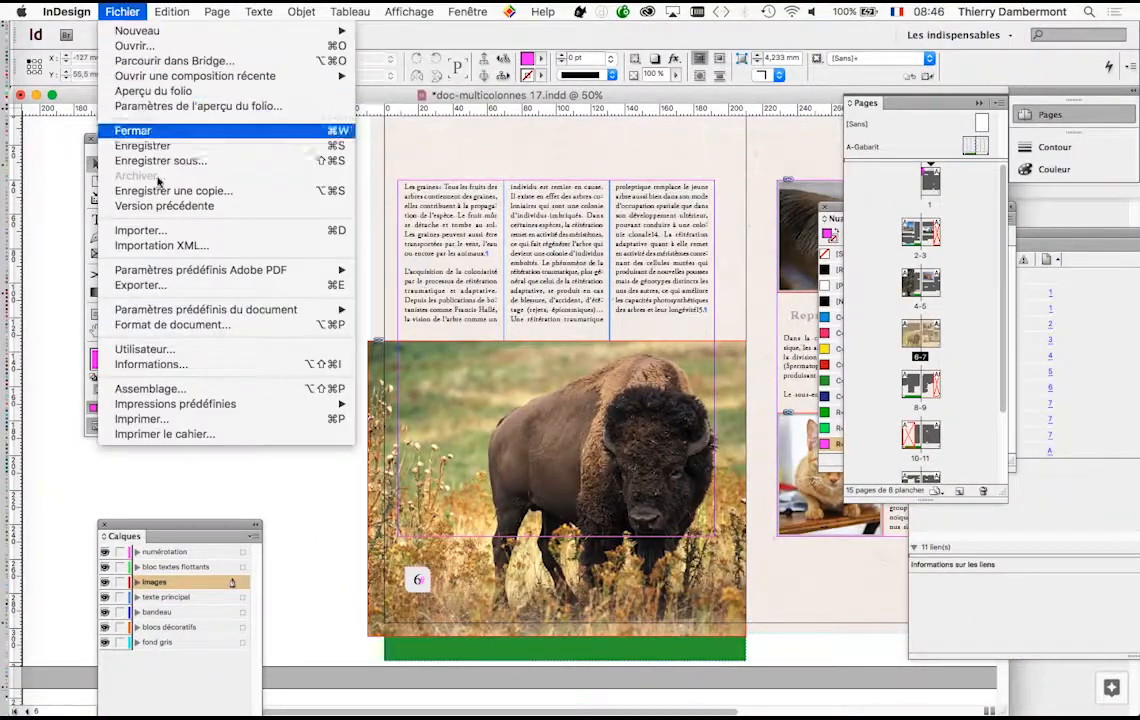
{"action": "left_click", "coordinate": [181, 326]}
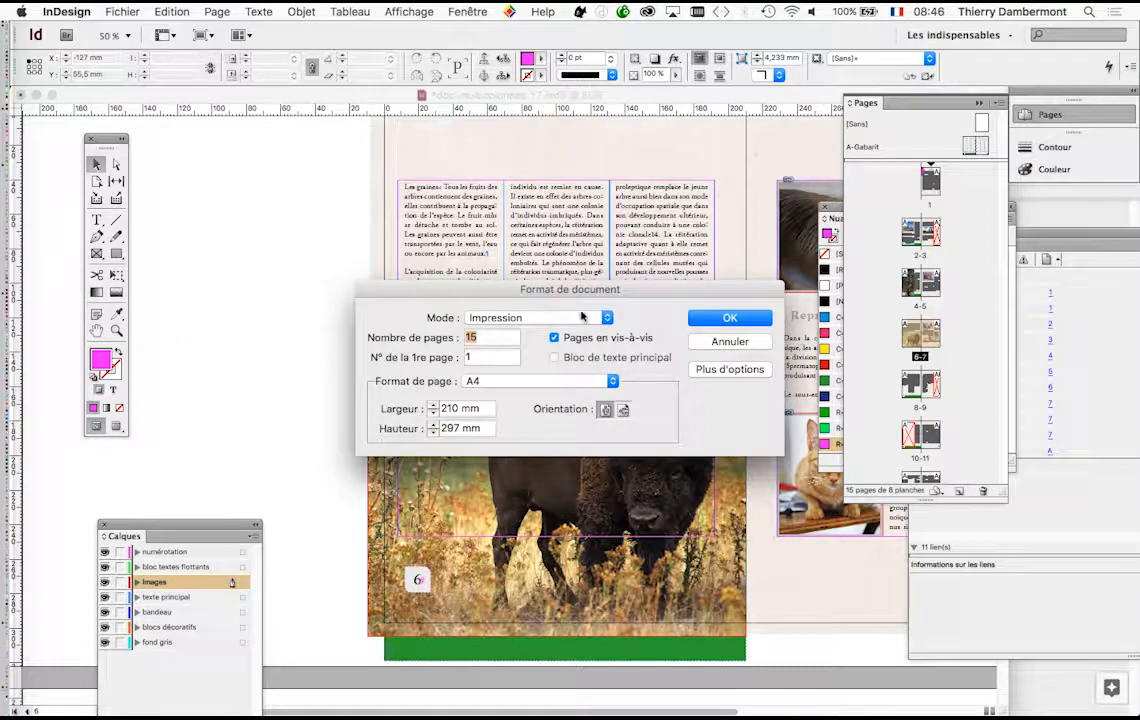
{"action": "left_click_drag", "start_coordinate": [593, 294], "coordinate": [432, 183]}
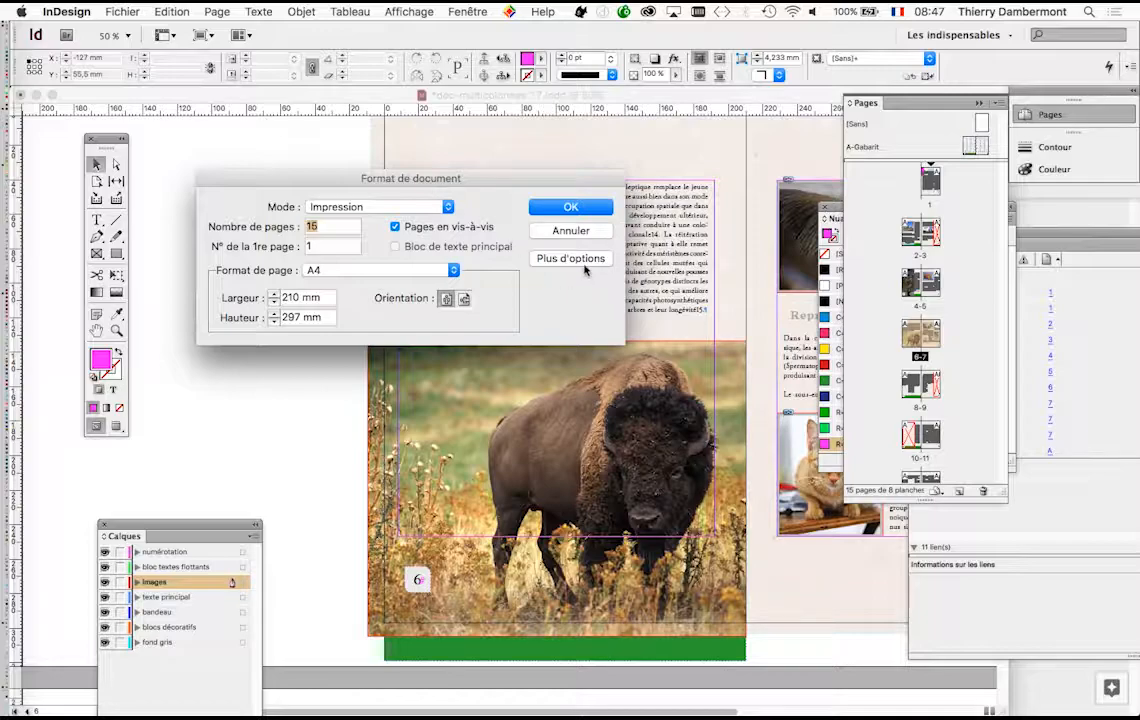
{"action": "key", "text": "alt"}
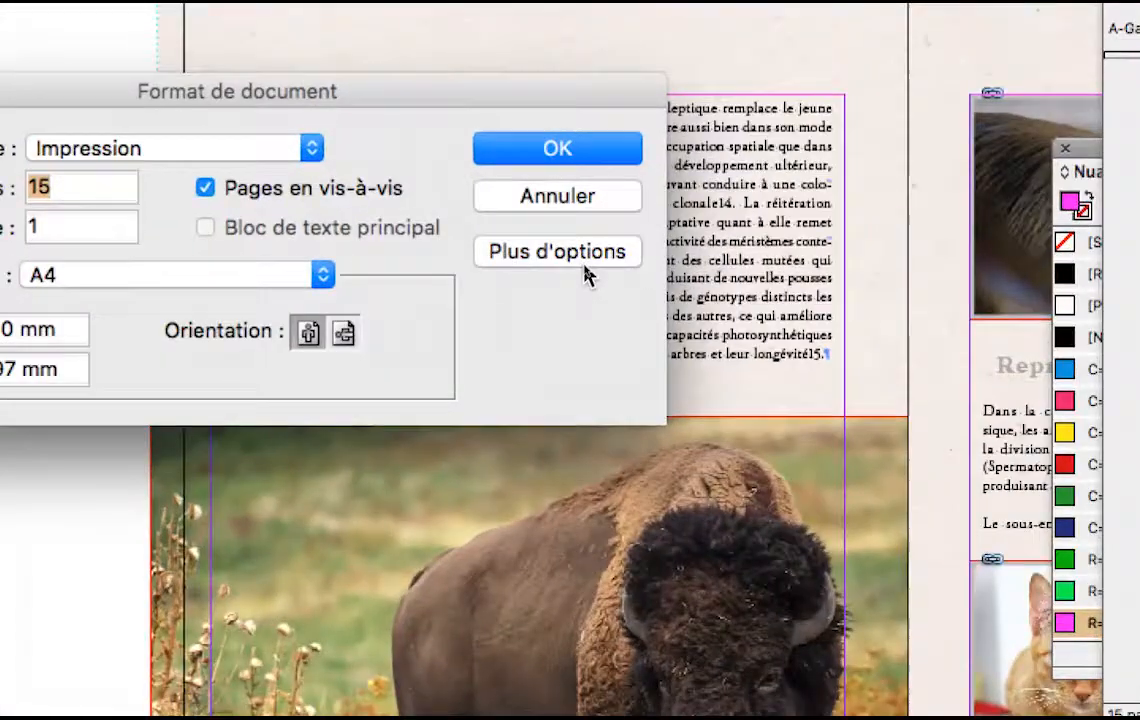
{"action": "left_click", "coordinate": [585, 266]}
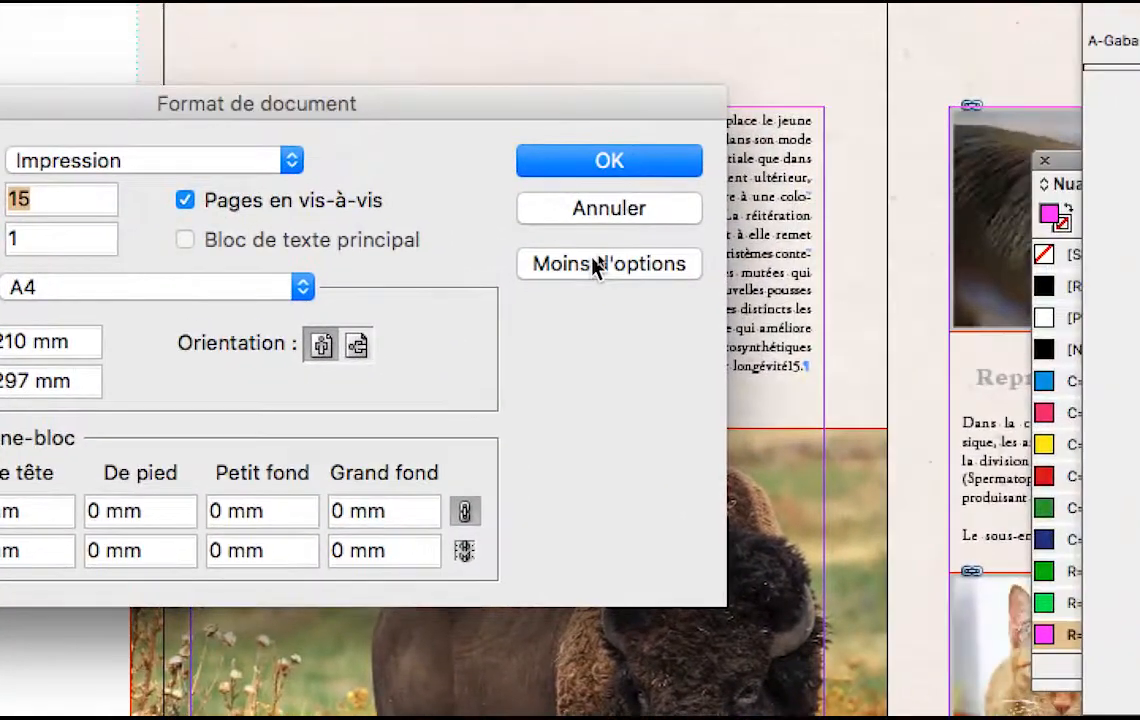
{"action": "left_click", "coordinate": [790, 172]}
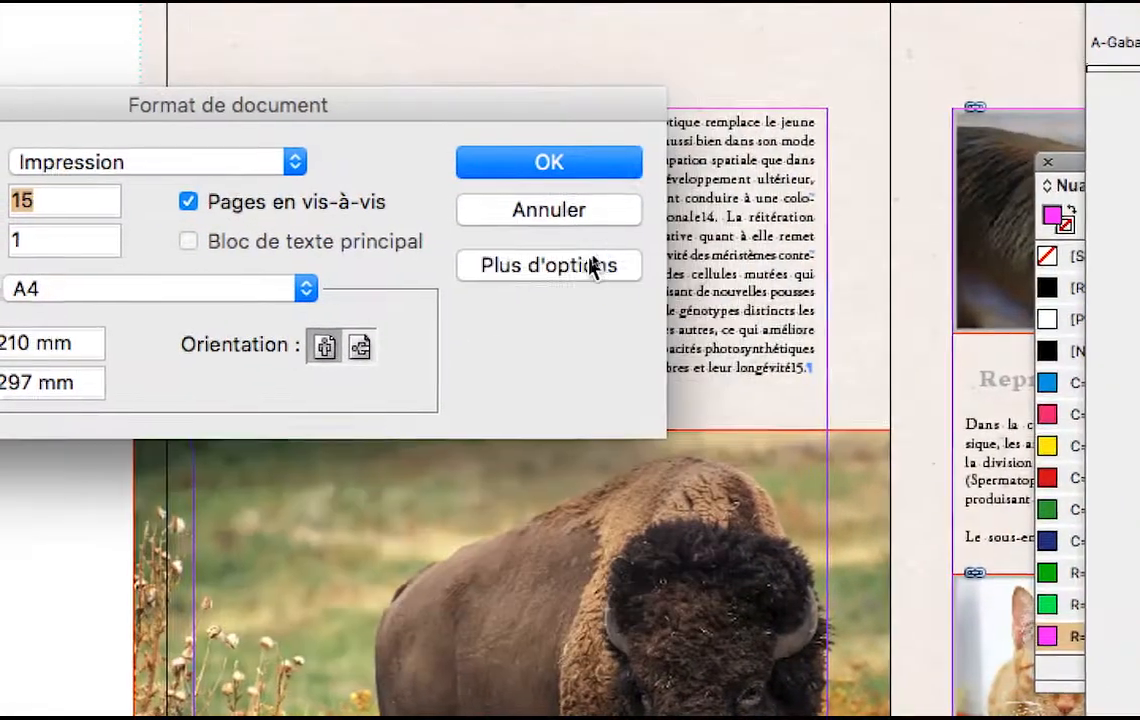
{"action": "left_click", "coordinate": [800, 172]}
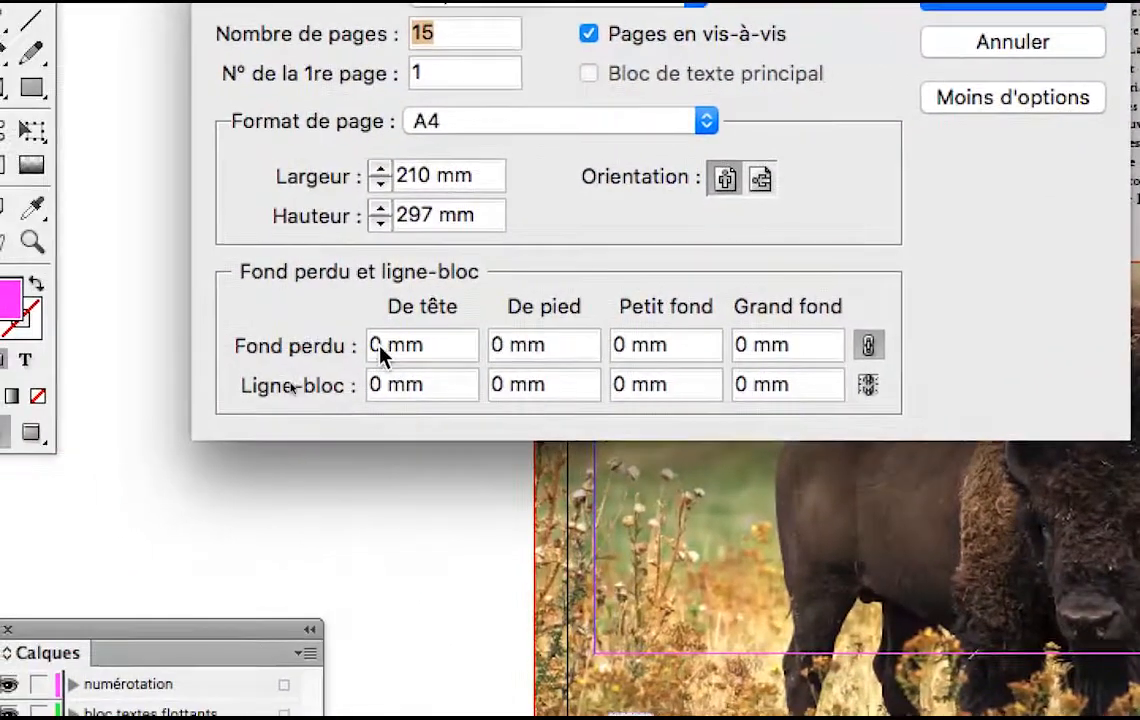
Step: Set the document's bleed to 3 mm on all four sides and apply the document setup
{"action": "double_click", "coordinate": [73, 478]}
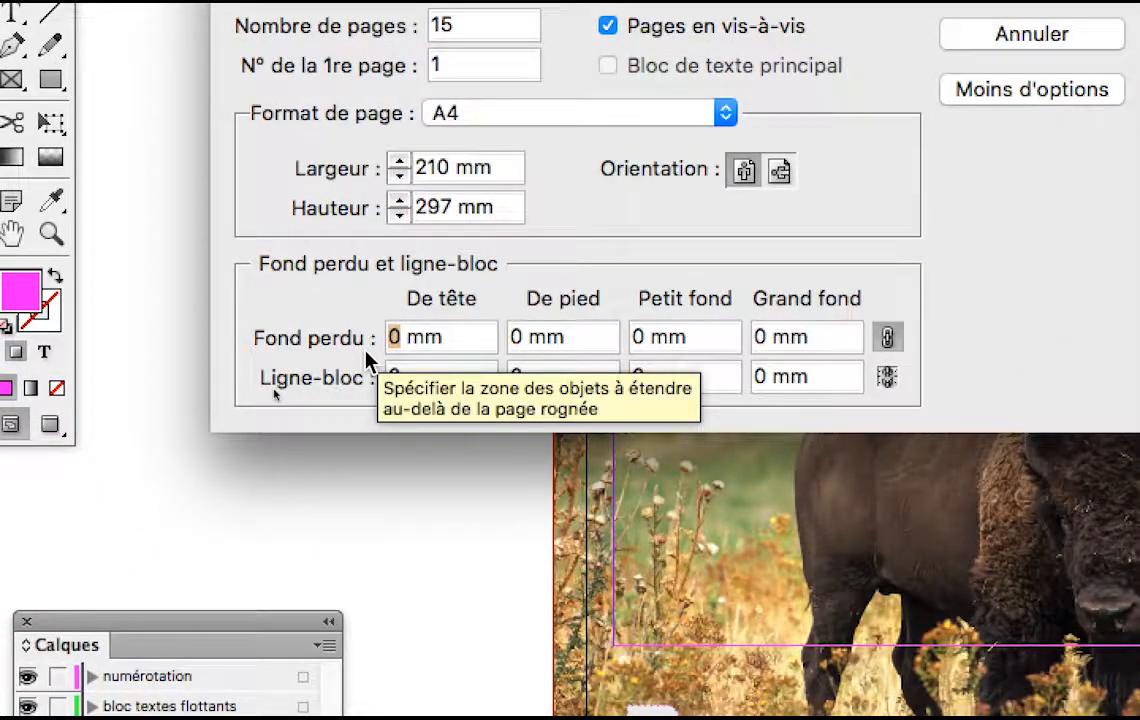
{"action": "type", "text": "3"}
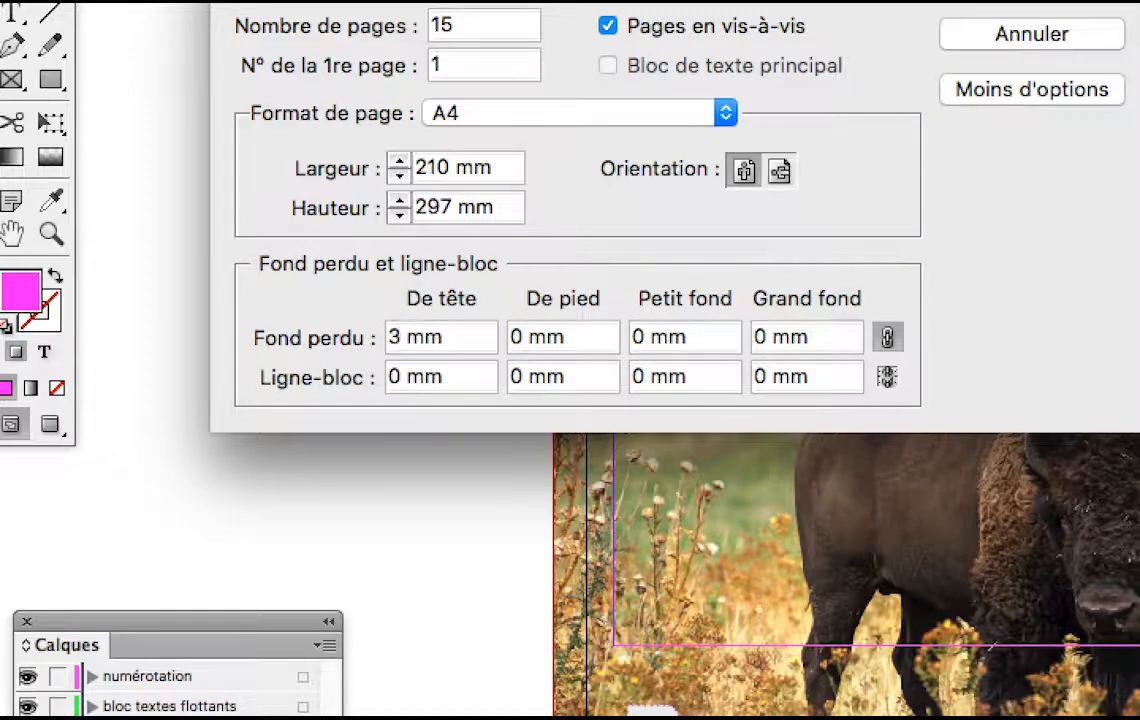
{"action": "key", "text": "Tab"}
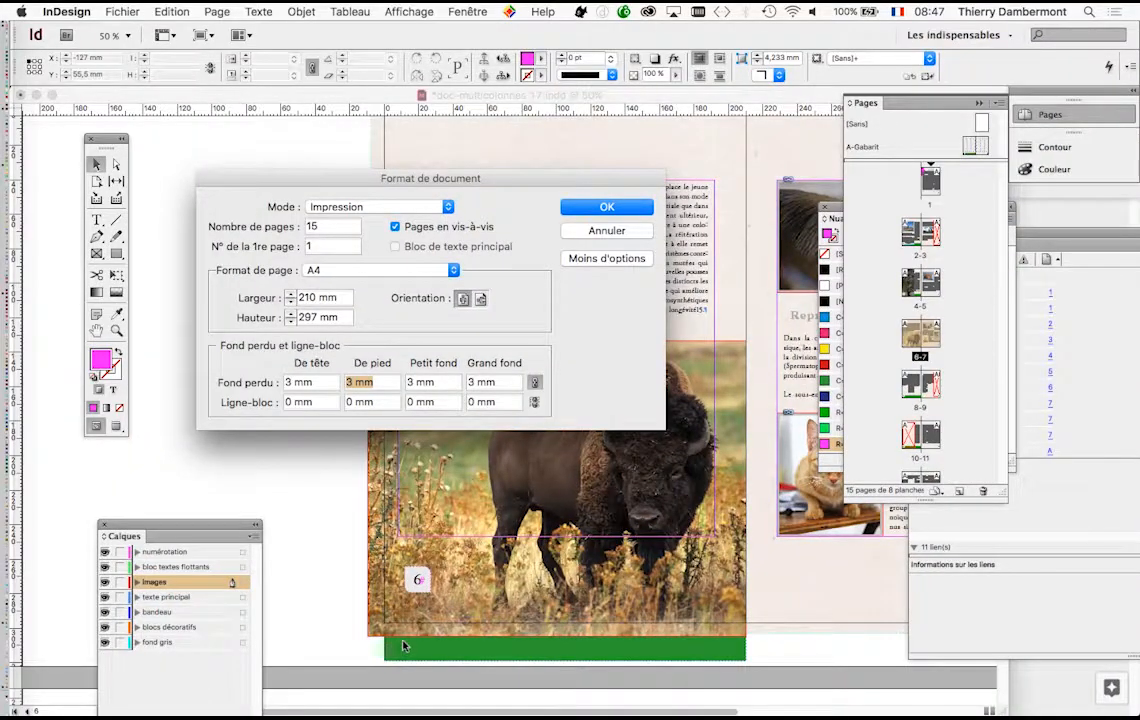
{"action": "key", "text": "alt"}
{"action": "left_click", "coordinate": [612, 207]}
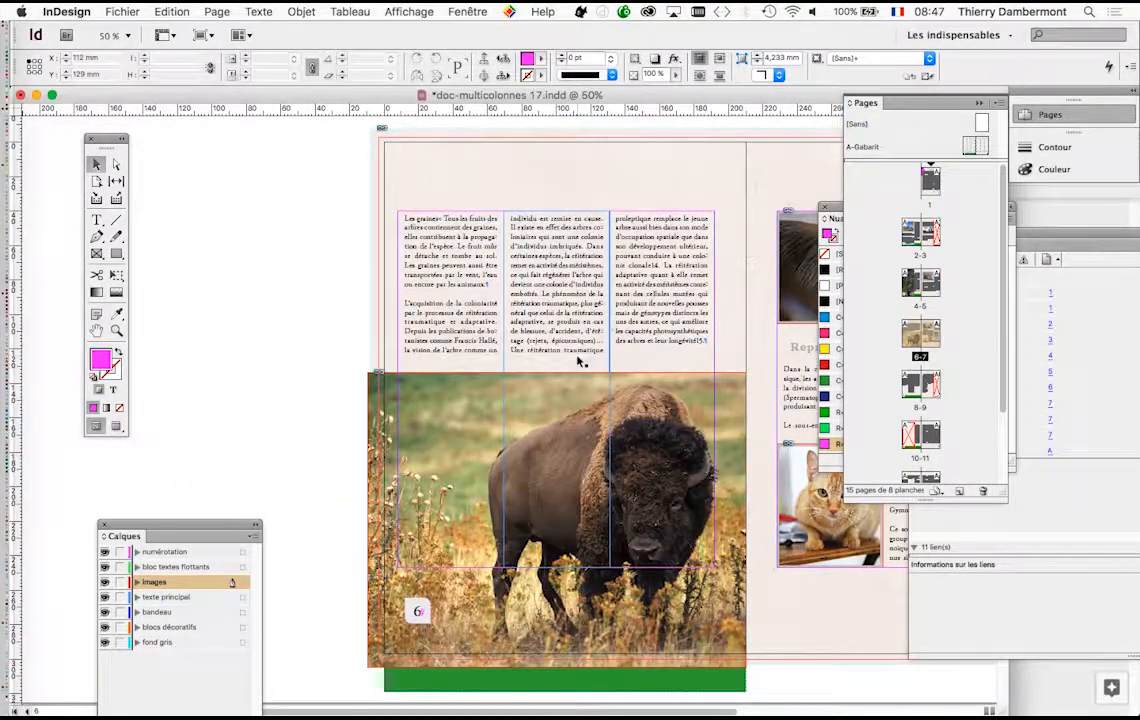
Step: Check the bleed guides around pages 6-7 and save the document doc-multicolonnes 17.indd
{"action": "scroll", "coordinate": [438, 328], "scroll_direction": "right", "scroll_amount": 5}
{"action": "scroll", "coordinate": [438, 328], "scroll_direction": "down", "scroll_amount": 2}
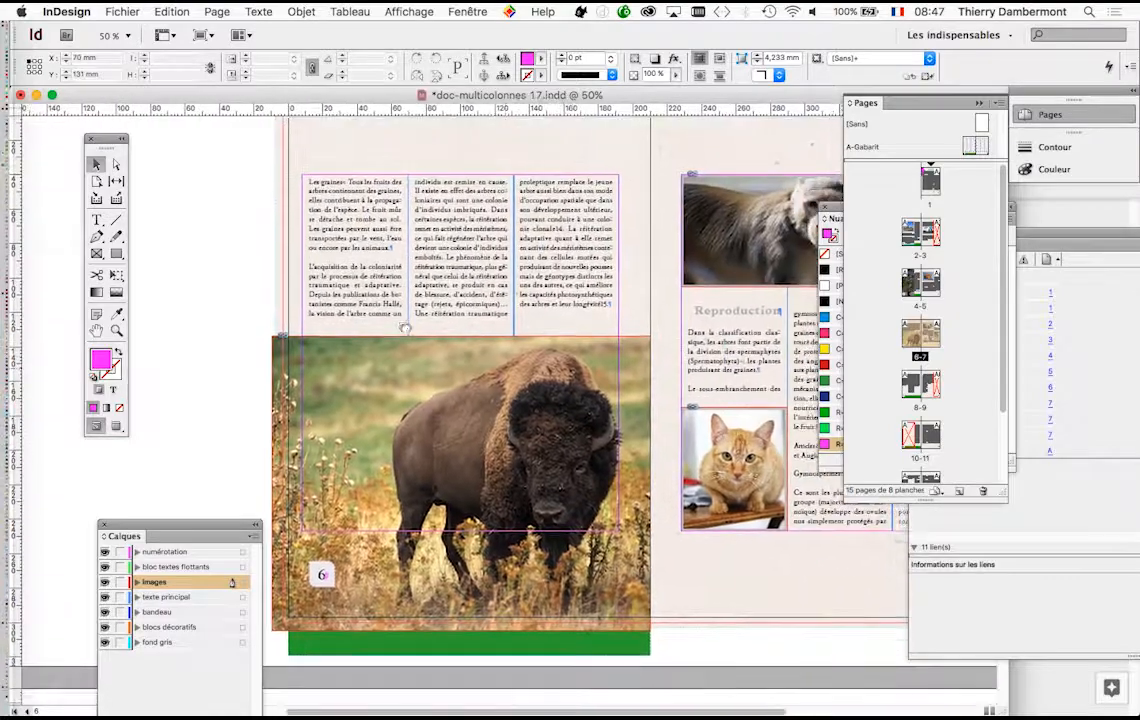
{"action": "scroll", "coordinate": [449, 323], "scroll_direction": "left", "scroll_amount": 2}
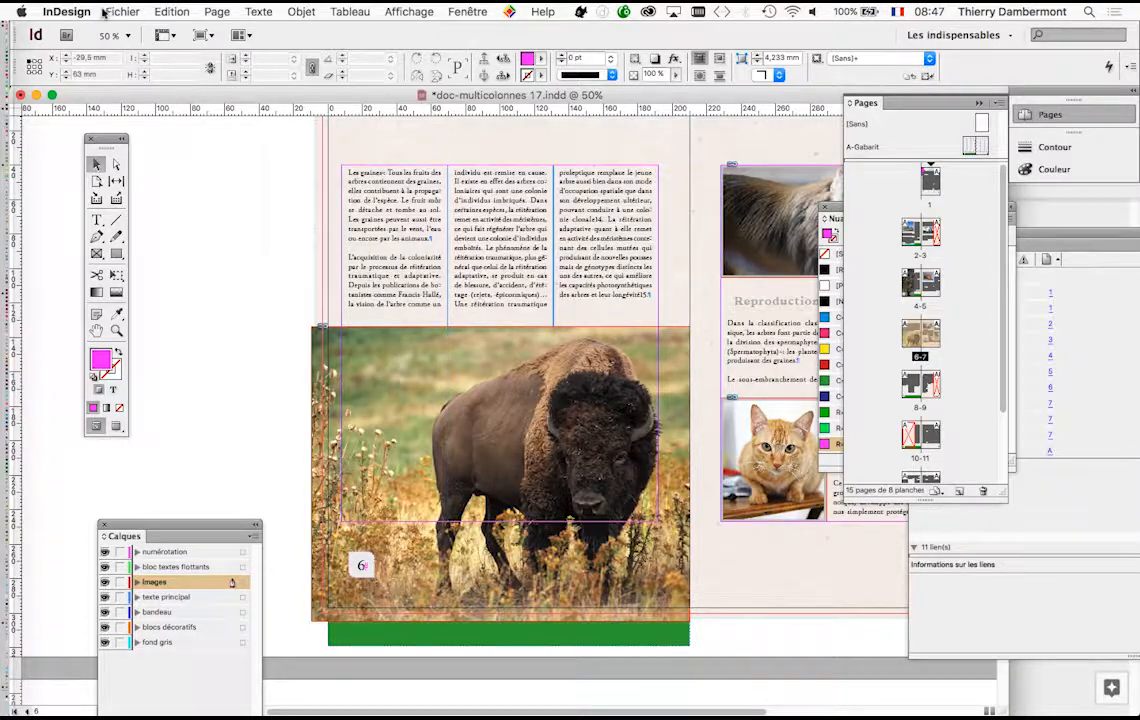
{"action": "left_click", "coordinate": [112, 9]}
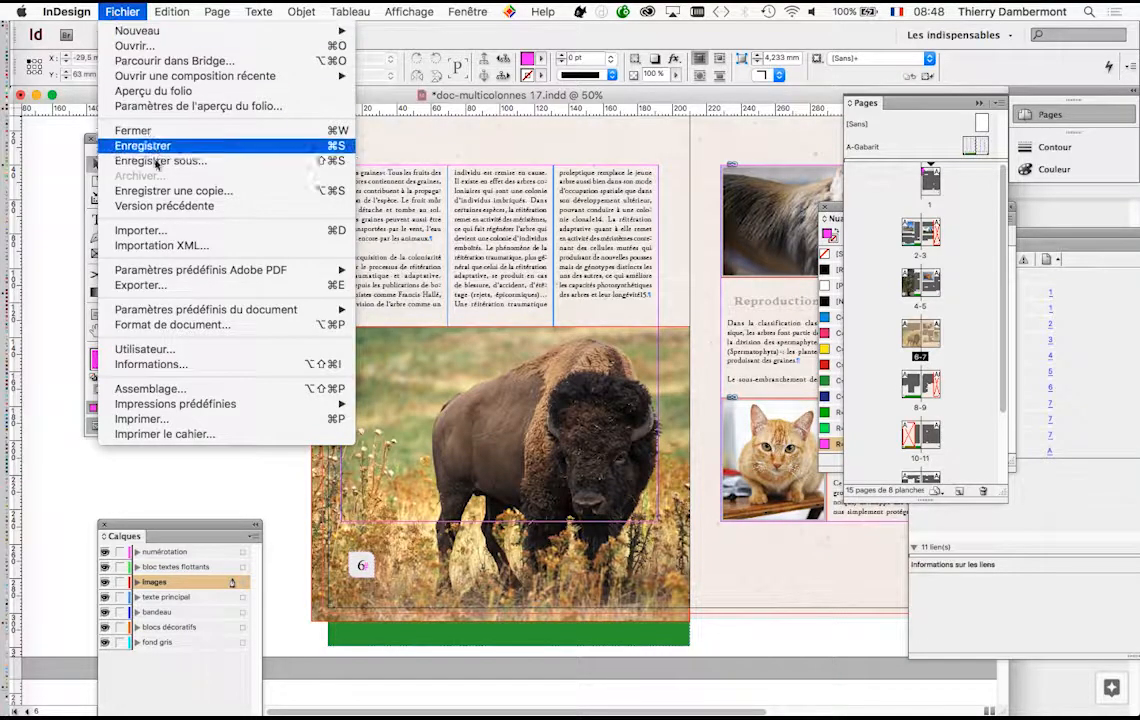
{"action": "left_click", "coordinate": [124, 12]}
{"action": "left_click", "coordinate": [124, 12]}
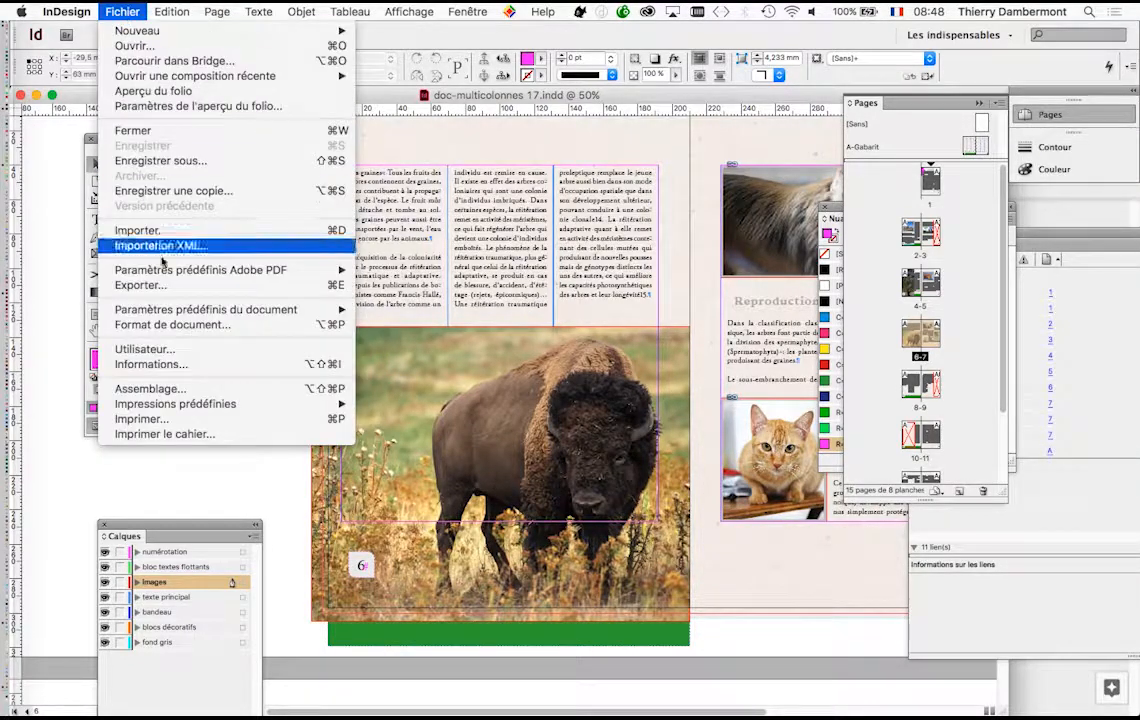